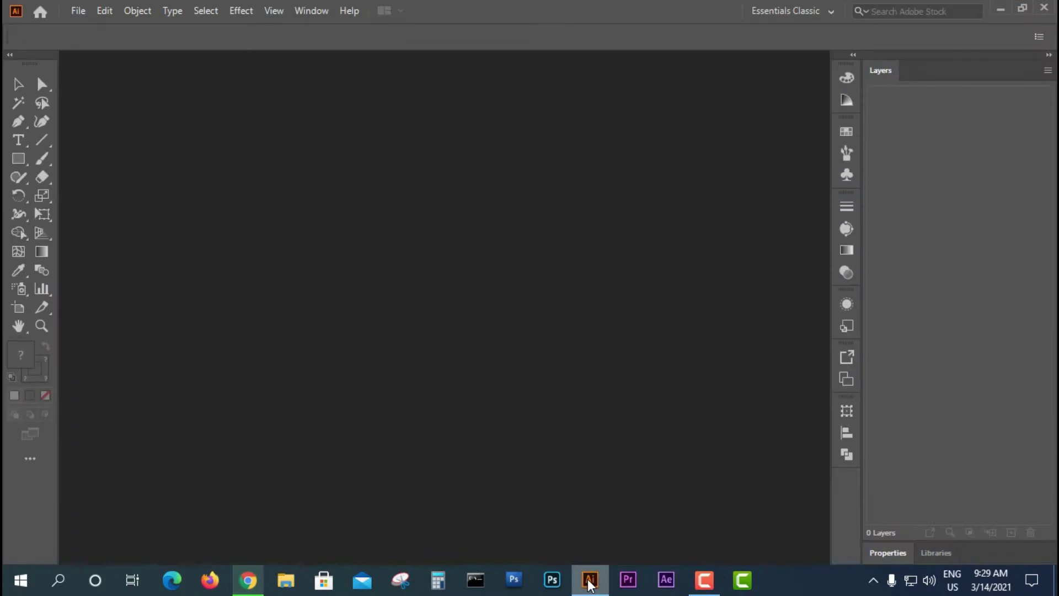
Step: Create a new document 2000 px wide and 2000 px high, with pixels as the unit
left_click(78, 11)
left_click(94, 27)
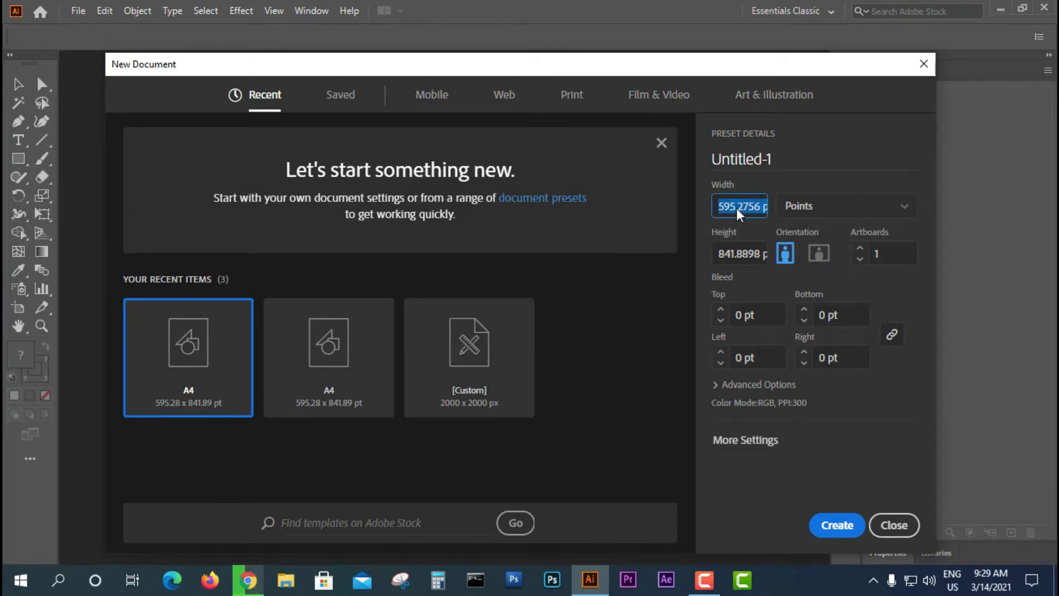
left_click(852, 207)
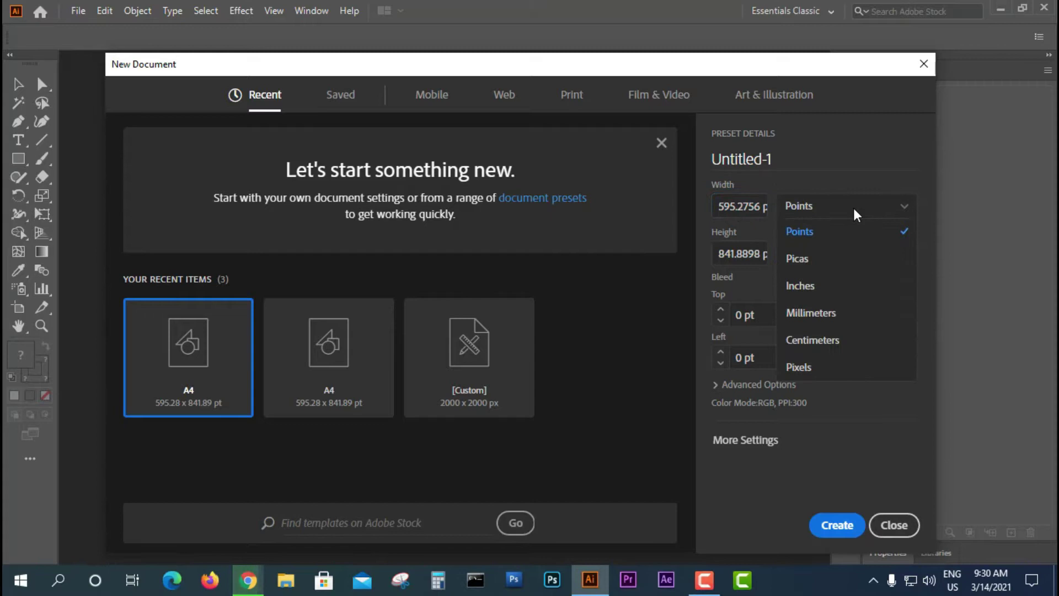
left_click(832, 366)
left_click(759, 205)
type("2000")
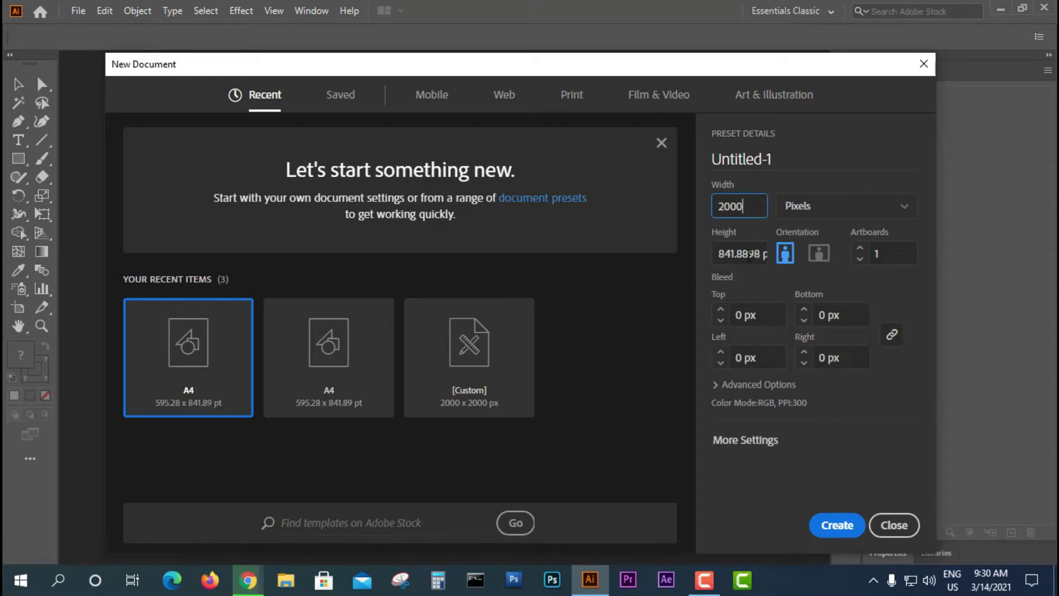
left_click(750, 254)
type("2000")
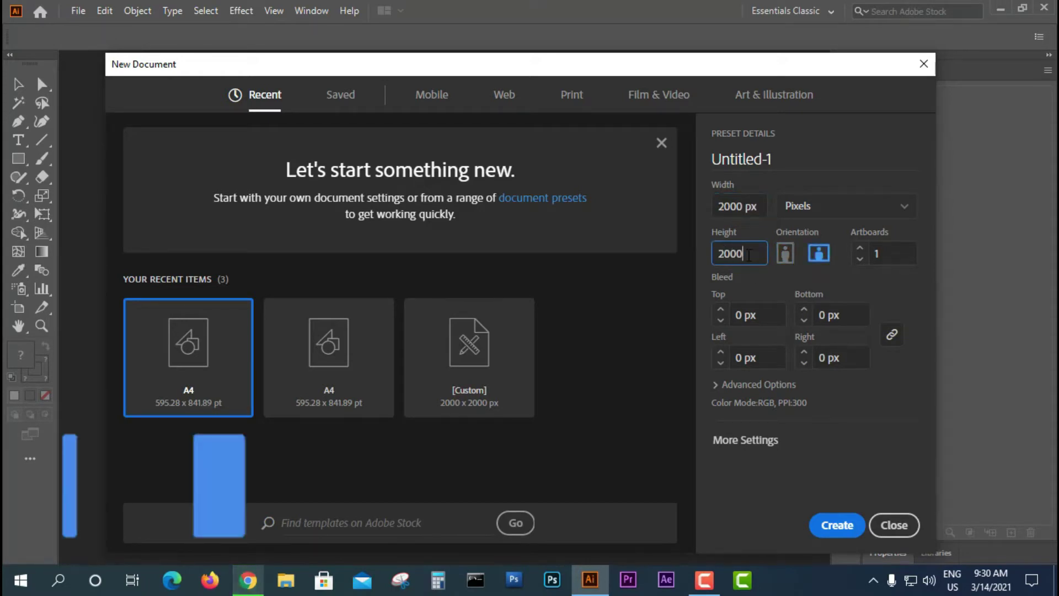
left_click(720, 439)
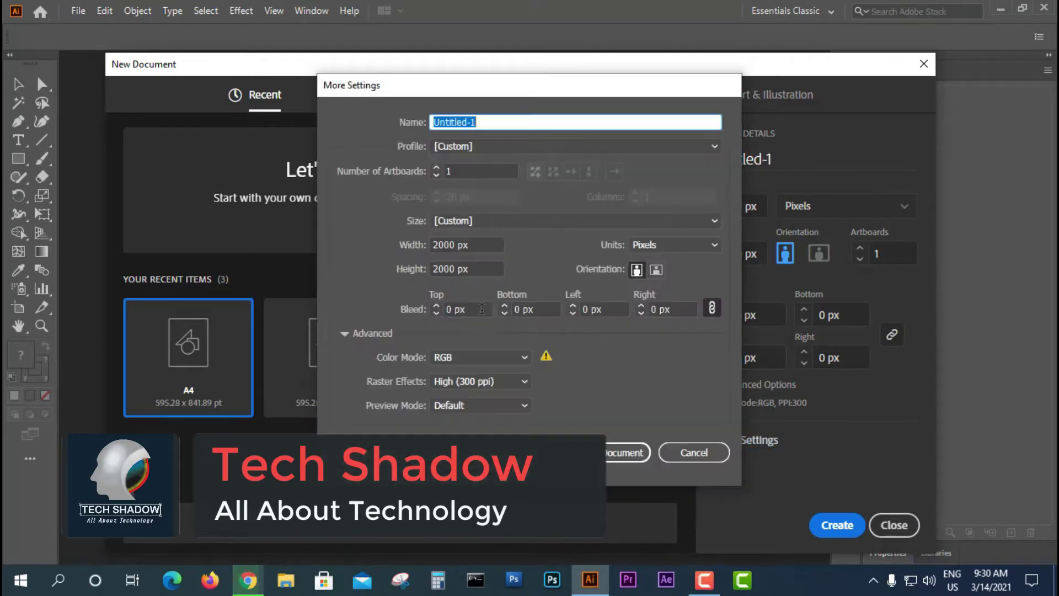
left_click(610, 448)
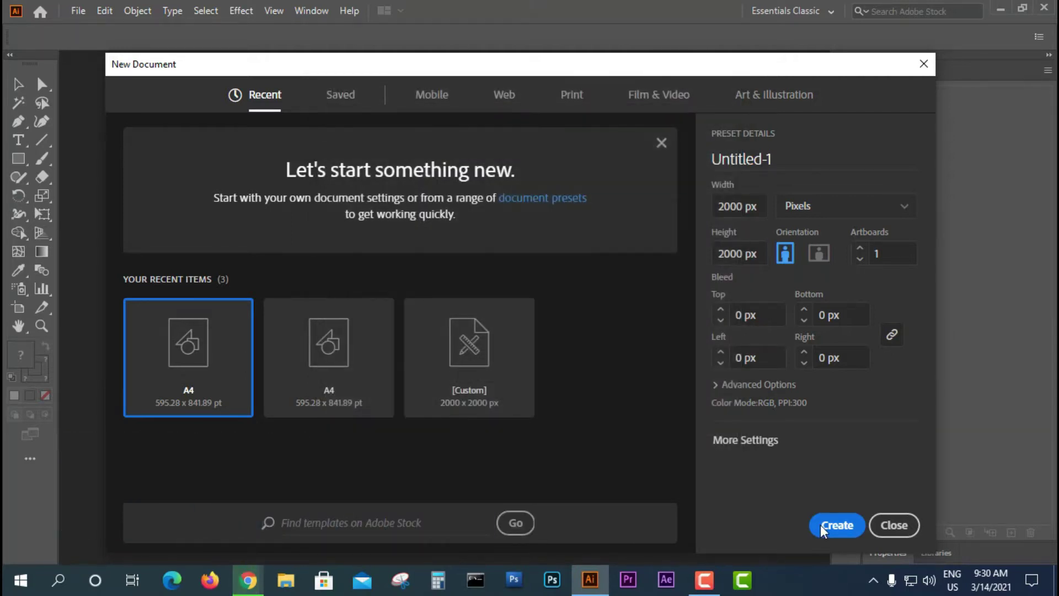
left_click(822, 525)
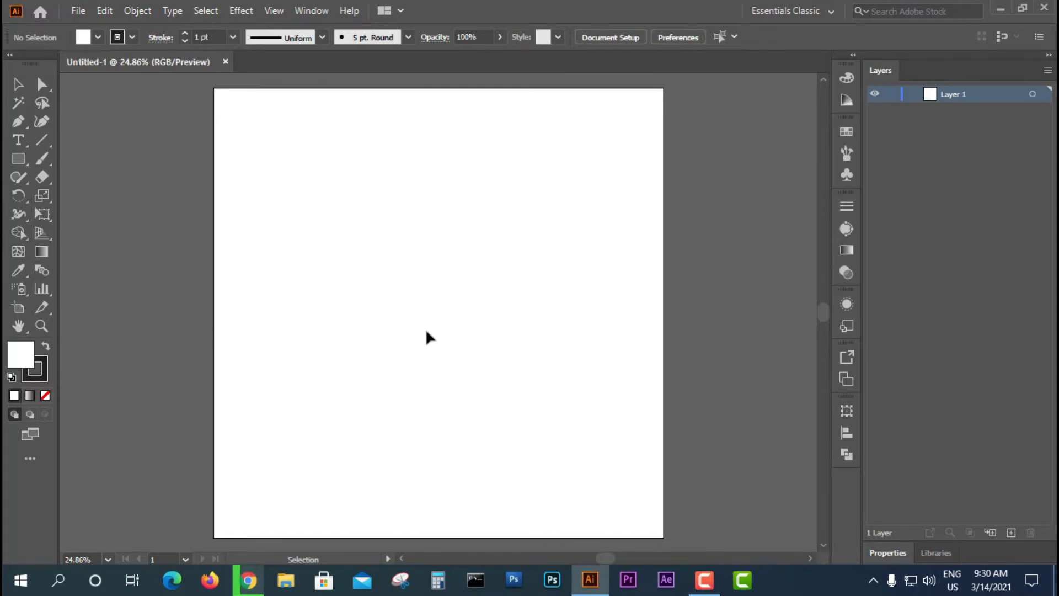
Step: Draw a tall narrow rectangle on the artboard and give it a light blue fill and no stroke
left_click(19, 158)
left_click_drag(290, 219, 328, 382)
left_click(97, 36)
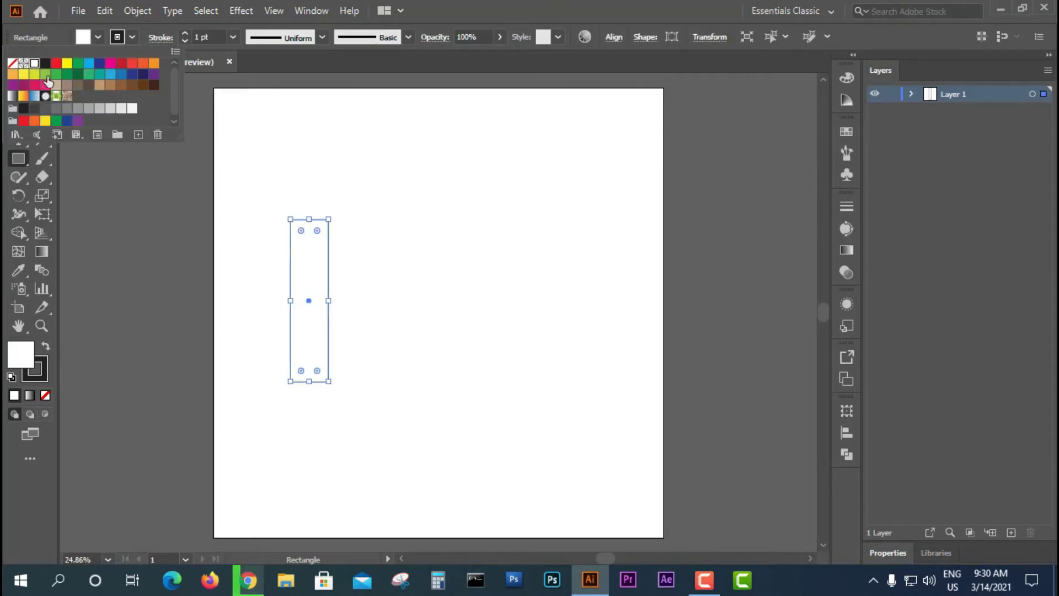
left_click(89, 66)
left_click(132, 37)
left_click(12, 63)
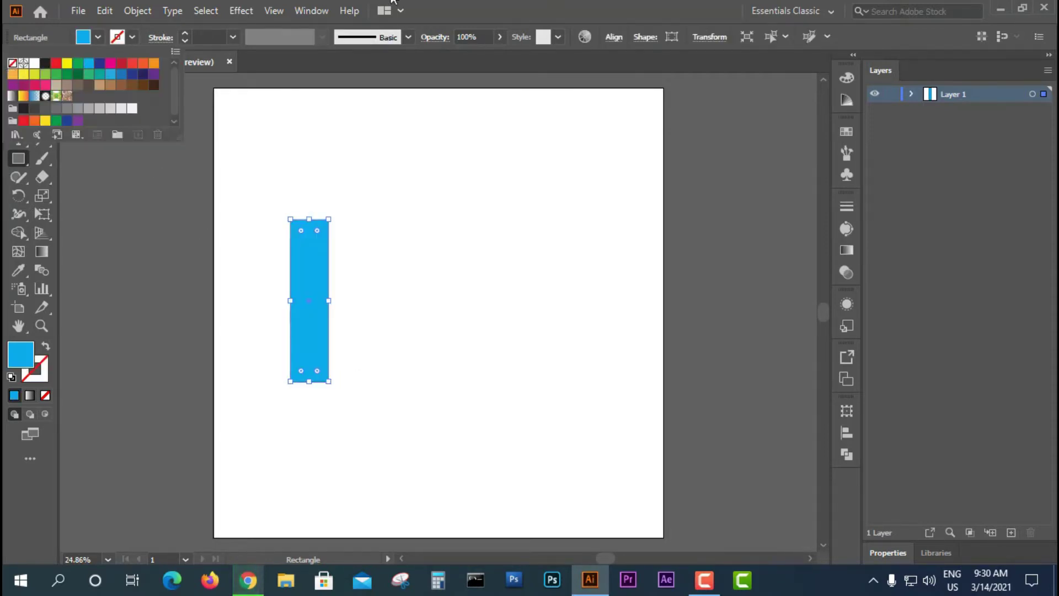
Step: Rotate the blue rectangle clockwise so it leans to the right like the left leg of an A
left_click(18, 86)
left_click_drag(329, 381, 349, 408)
left_click_drag(355, 324, 396, 345)
left_click(396, 344)
Step: Reflect a copy of the slanted bar across the vertical axis and place it as the right leg, overlapping at the top
right_click(346, 301)
mouse_move(406, 473)
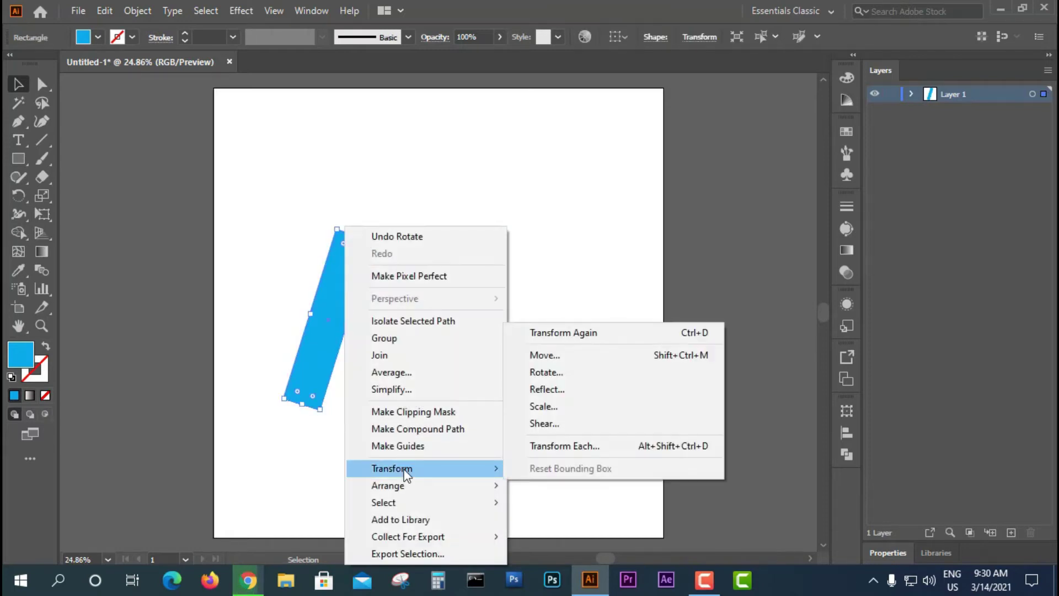
left_click(552, 389)
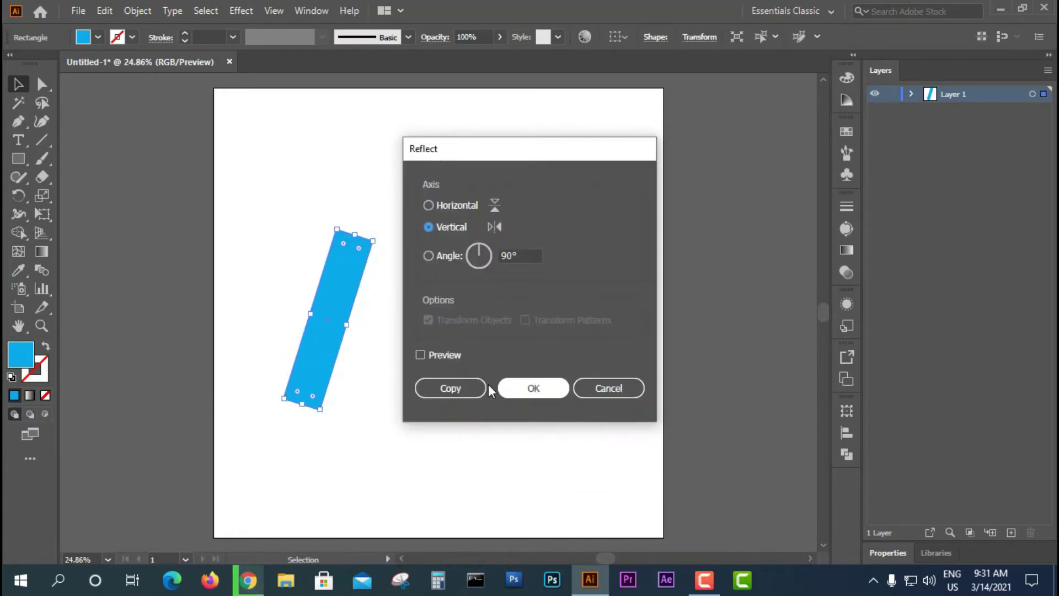
left_click(442, 386)
left_click_drag(348, 361, 401, 355)
Step: Select both slanted bars and align them along their top edges
left_click_drag(536, 370, 315, 312)
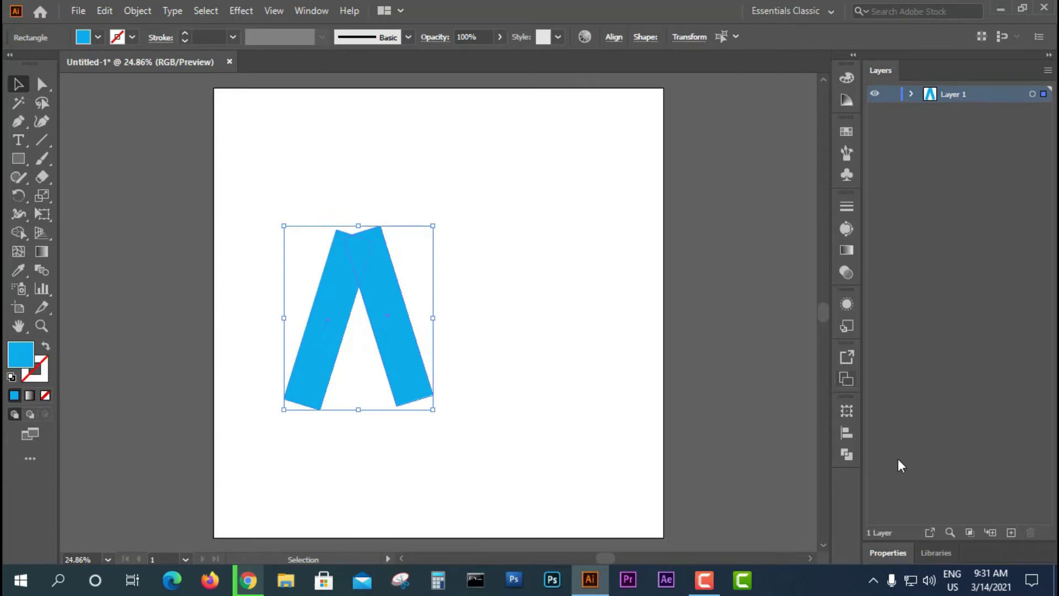
left_click(846, 434)
left_click(758, 446)
left_click(539, 375)
Step: Round the top corners of both slanted bars at the peak of the A
left_click_drag(424, 261, 352, 254)
left_click(514, 192)
left_click(378, 245)
left_click(373, 239)
left_click(333, 274)
left_click(343, 240)
left_click(517, 268)
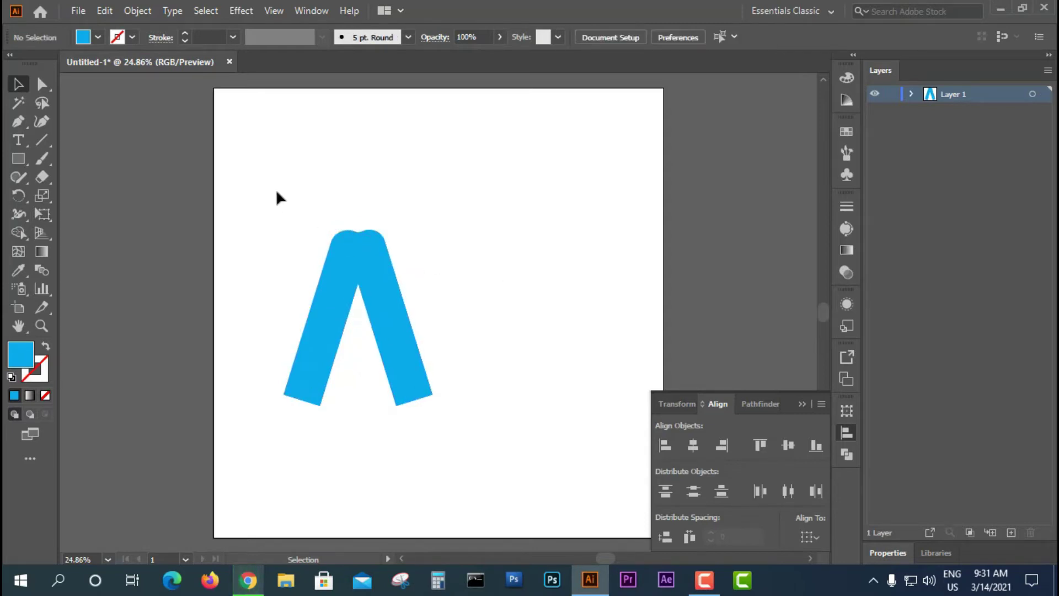
Step: Move both bars together toward the centre of the artboard
left_click_drag(277, 192, 531, 406)
left_click_drag(403, 339, 477, 354)
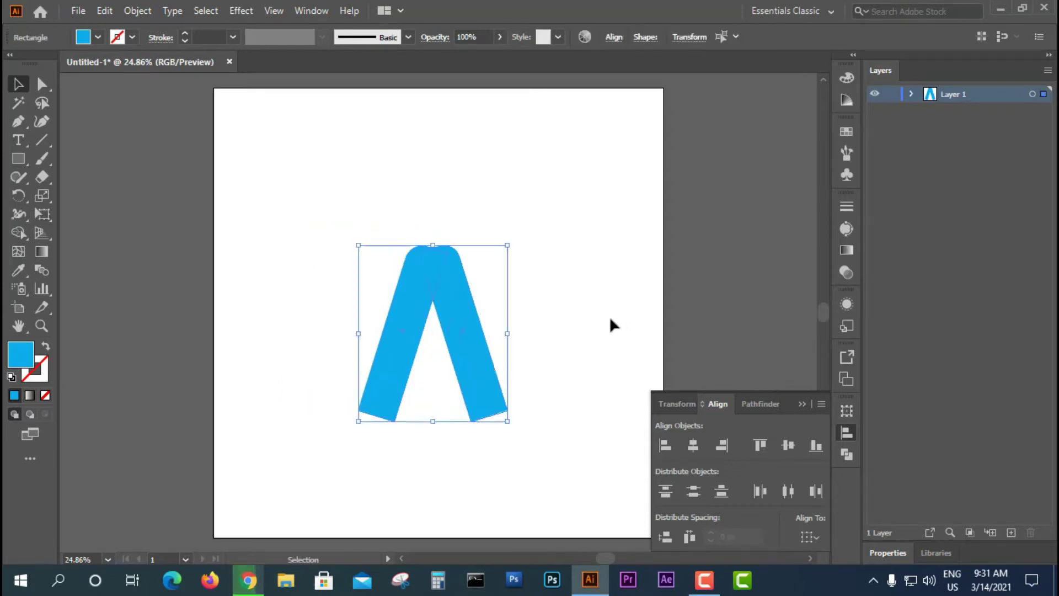
left_click(610, 321)
left_click_drag(568, 366, 361, 359)
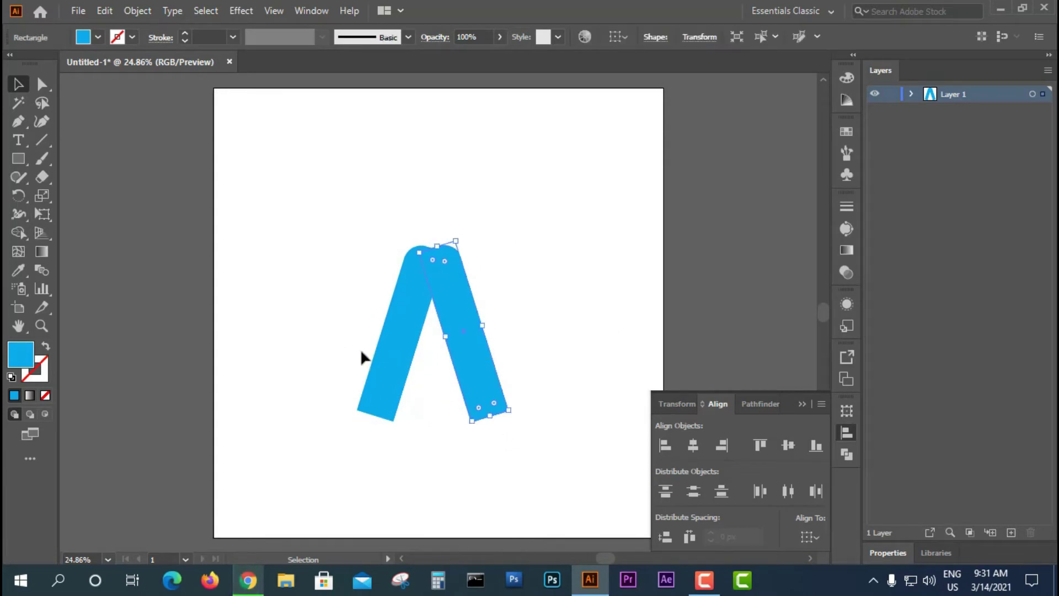
left_click(614, 368)
Step: Enlarge the two bars proportionally and position them in the middle of the artboard
scroll(560, 400, "down", 3)
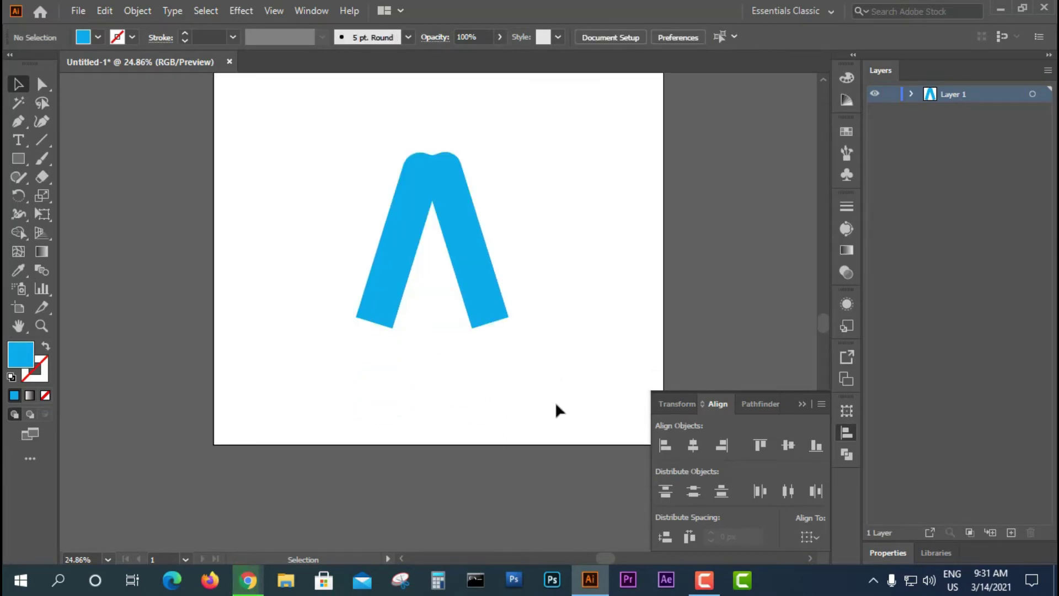
left_click_drag(563, 380, 309, 184)
left_click_drag(508, 327, 541, 364)
left_click_drag(493, 281, 507, 348)
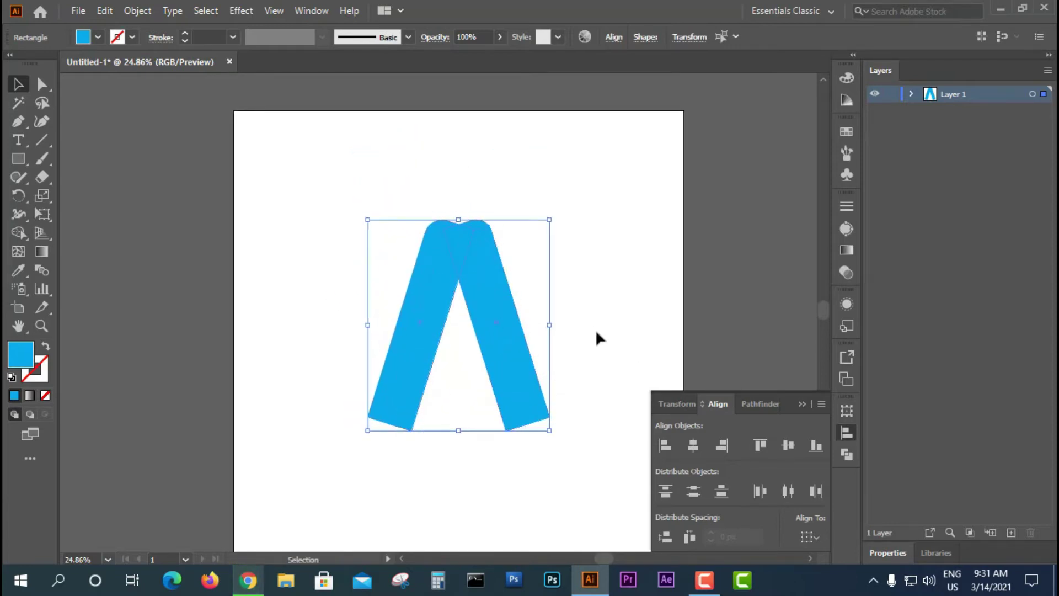
left_click(595, 329)
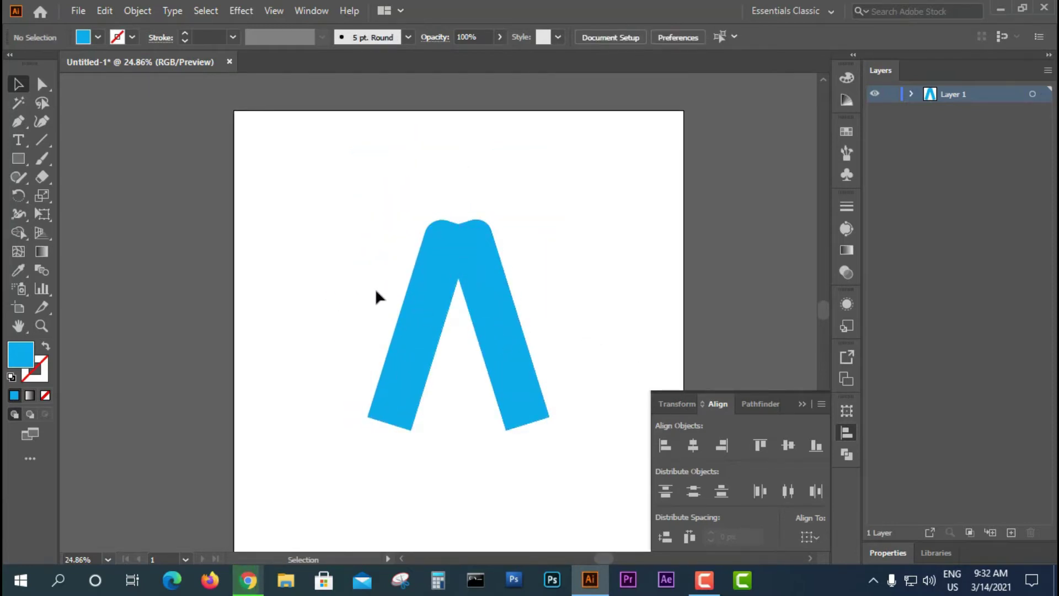
Step: Merge the two slanted bars into a single shape with the Shape Builder tool
left_click_drag(336, 199, 565, 425)
left_click_drag(19, 232, 100, 229)
left_click_drag(471, 246, 439, 288)
key("v")
left_click(239, 206)
Step: Draw a long thin horizontal rectangle as the crossbar of the A
left_click(22, 159)
left_click(95, 158)
left_click_drag(281, 307, 459, 331)
Step: Move the crossbar over both legs, rotate it to slope upward to the right, and nudge it down slightly
key("v")
left_click_drag(390, 330, 502, 338)
left_click_drag(568, 337, 556, 306)
key("Down")
key("Down")
key("Down")
key("Down")
left_click(553, 357)
Step: Round the bottom corners of both legs of the A to a radius of about 61 px
left_click_drag(544, 372, 508, 371)
key("a")
left_click(487, 414)
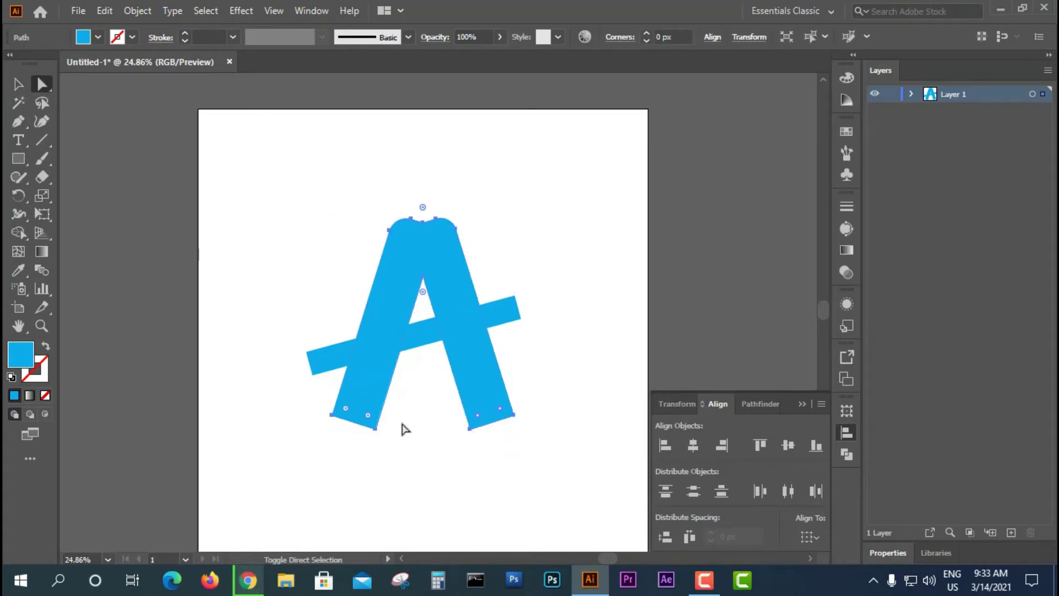
left_click_drag(499, 408, 504, 415)
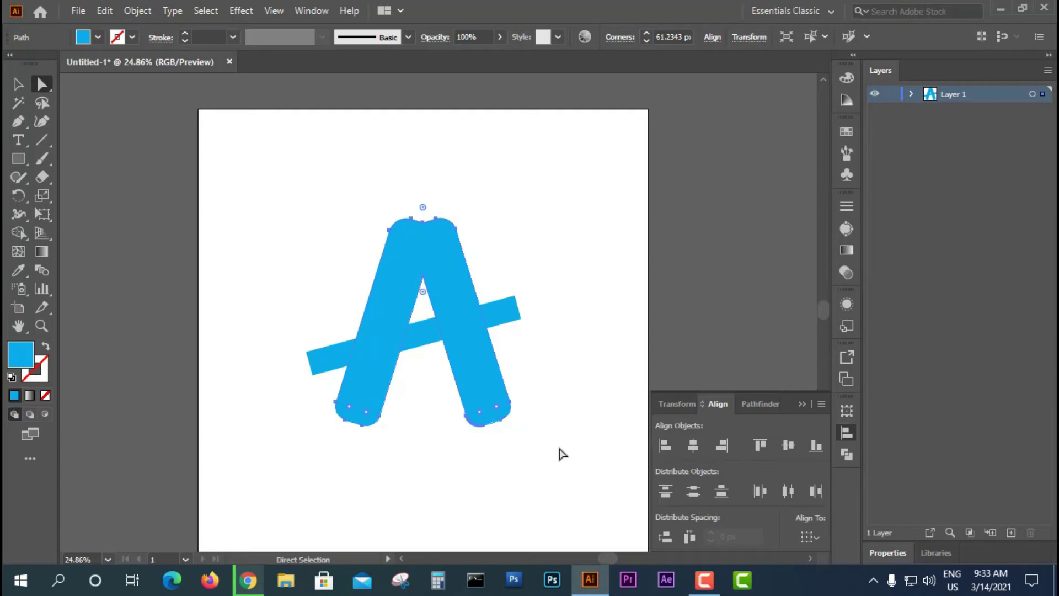
left_click(587, 481)
Step: Select the A shape together with its crossbar and start an Offset Path on them
left_click(494, 305)
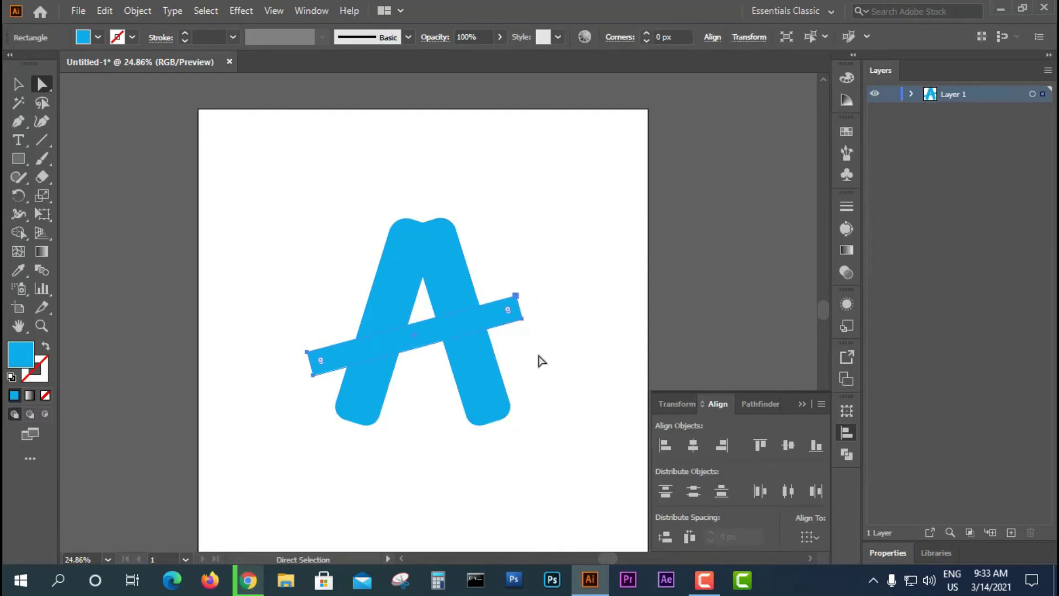
left_click_drag(570, 452, 310, 238)
left_click(134, 14)
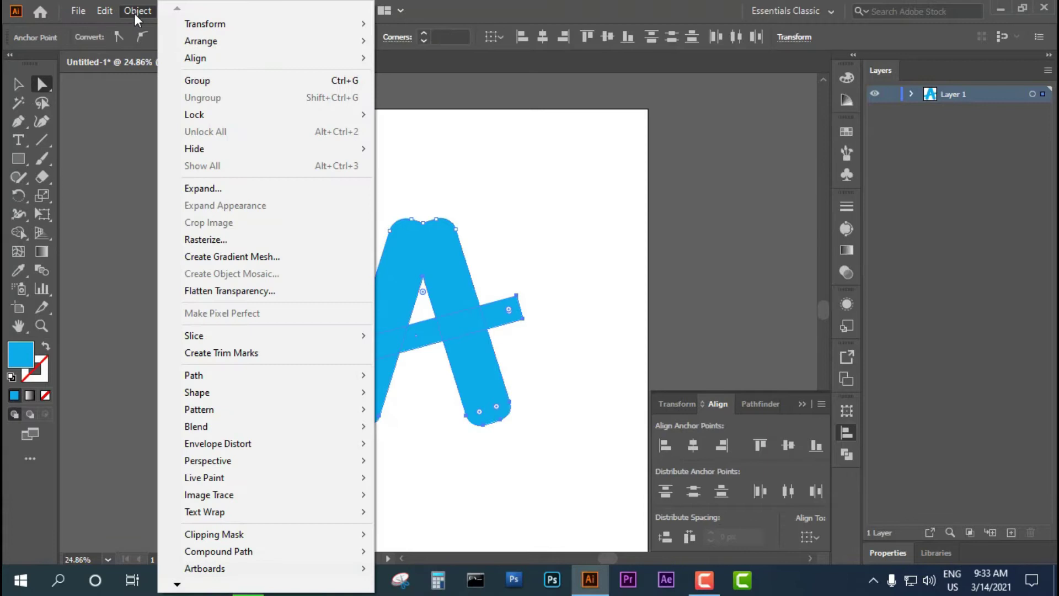
mouse_move(355, 380)
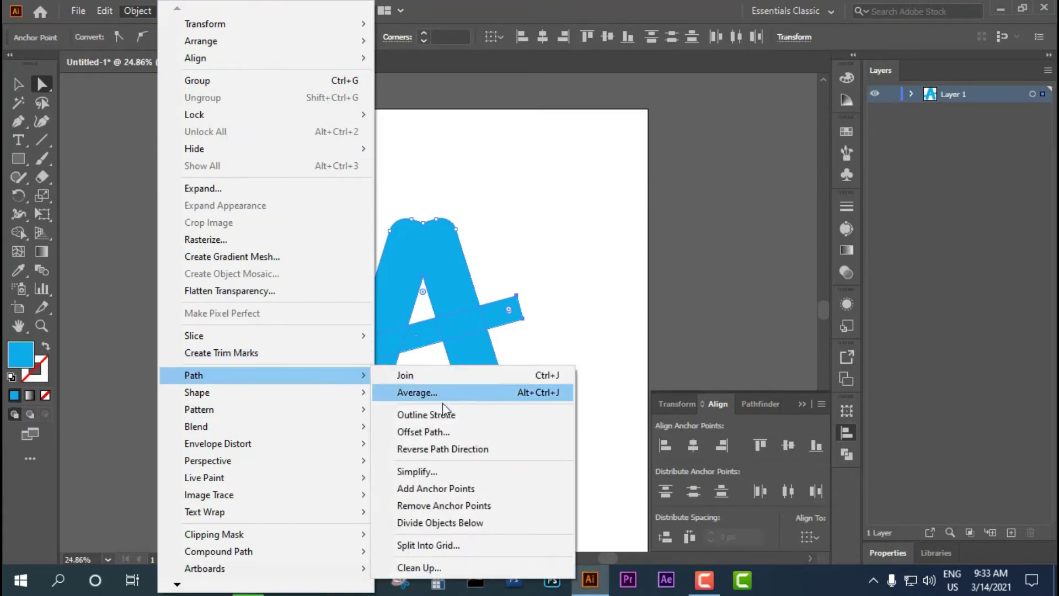
left_click(478, 432)
left_click_drag(520, 206, 638, 184)
left_click(639, 273)
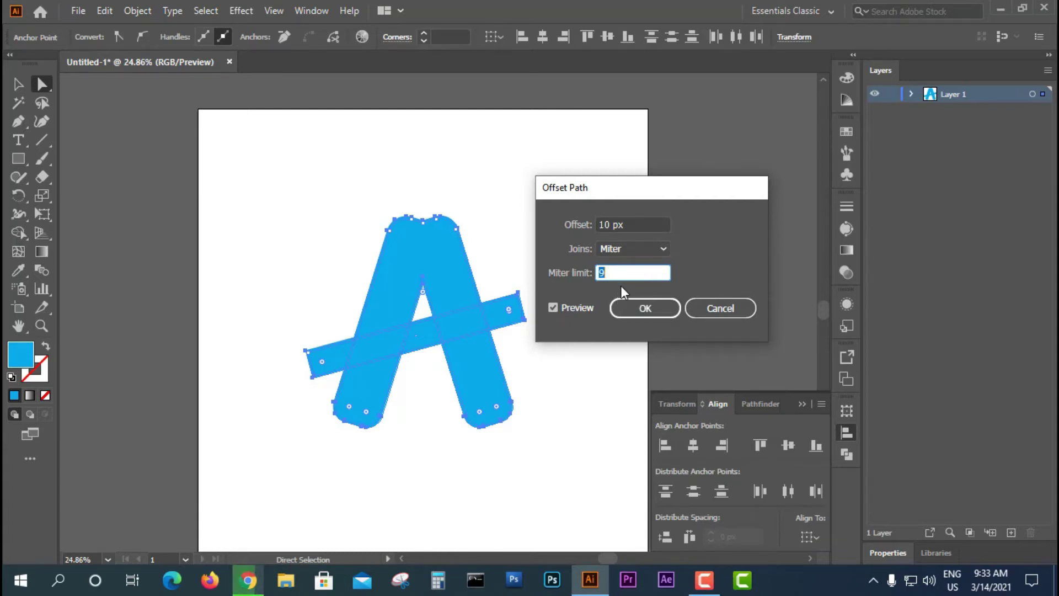
Step: Set the path offset to 18 px with a miter limit of 12 and apply it
left_click(633, 225)
key("Up")
key("Up")
key("Up")
key("Up")
key("Up")
key("Tab")
key("Up")
left_click_drag(592, 173, 605, 173)
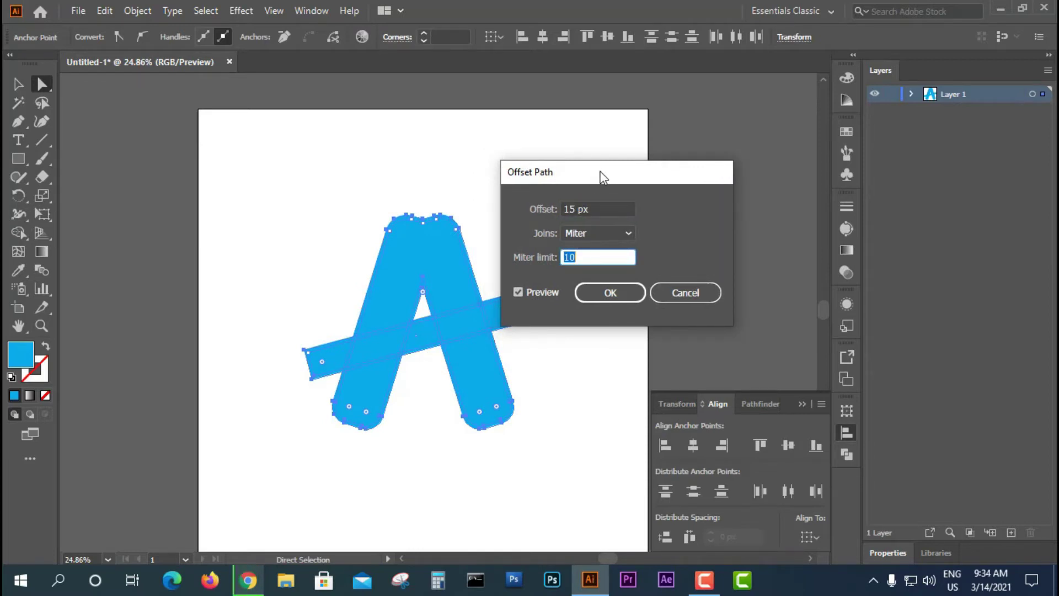
key("Up")
key("Up")
left_click(605, 207)
key("Up")
key("Up")
key("Up")
key("Up")
key("Up")
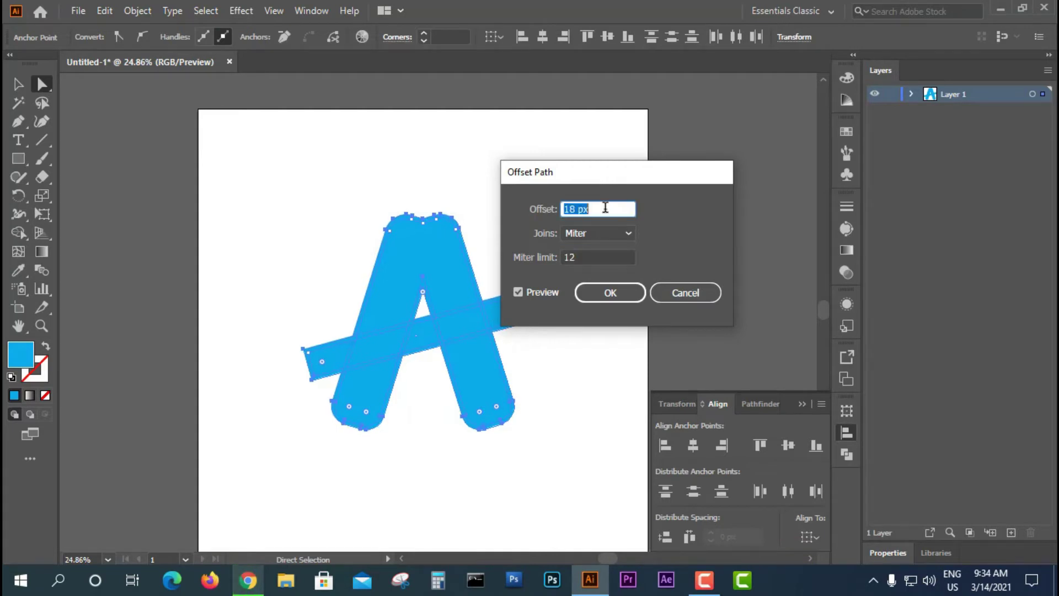
left_click(608, 290)
left_click(18, 228)
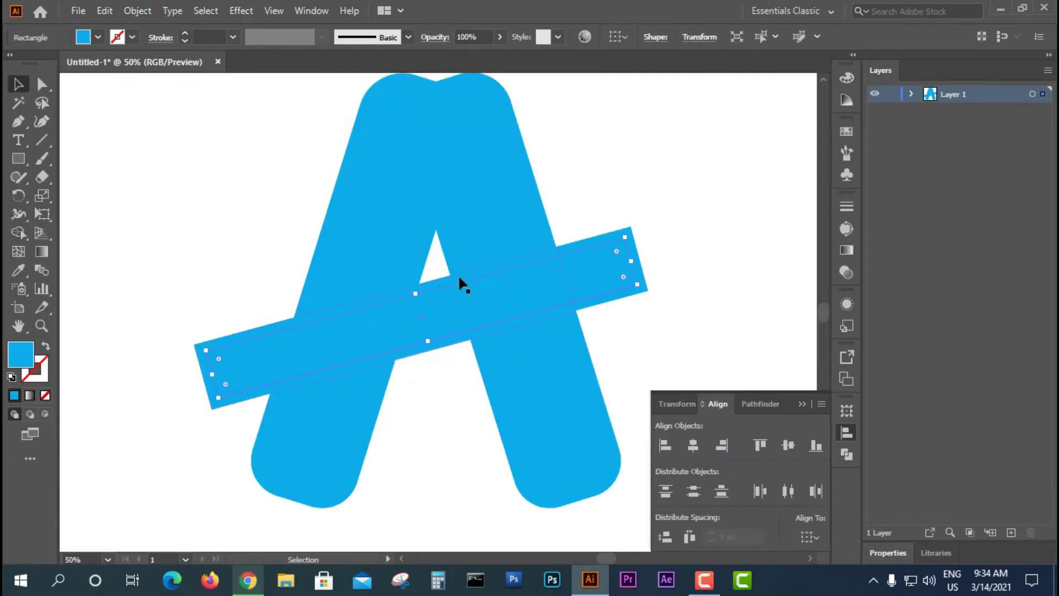
left_click_drag(451, 287, 577, 279)
key("ctrl+z")
Step: Select all shapes and remove the offset strips above and below the crossbar with Shape Builder to leave gaps
left_click_drag(109, 326, 555, 328)
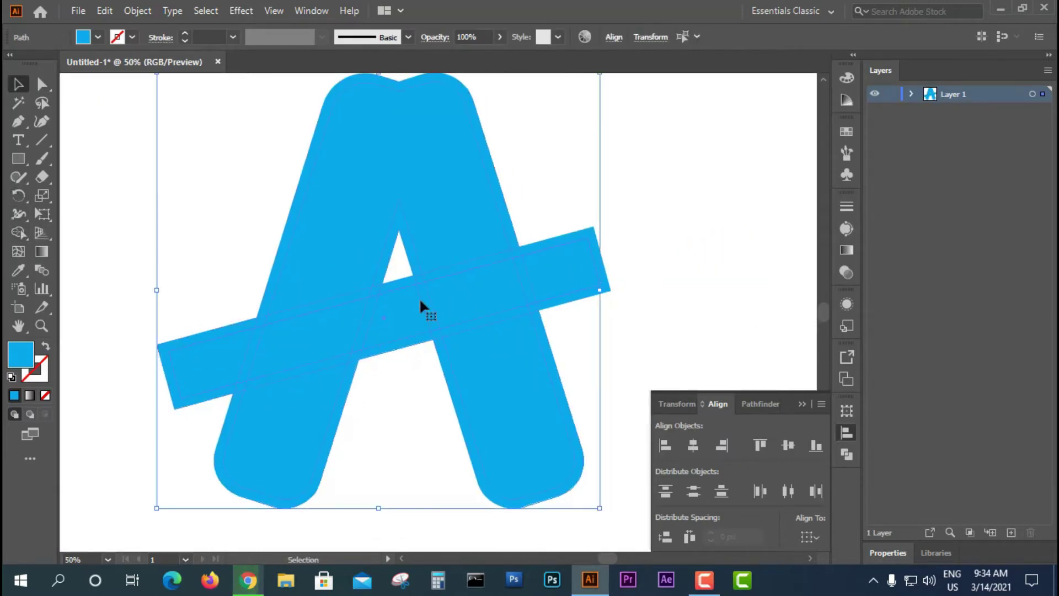
left_click(19, 233)
left_click_drag(232, 319, 526, 250)
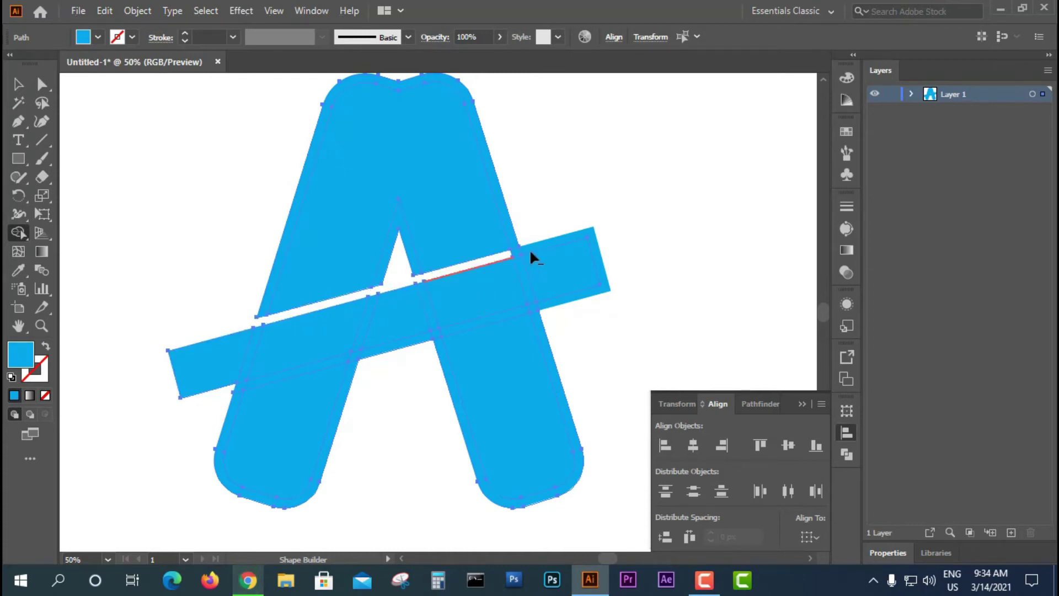
left_click_drag(317, 363, 236, 386)
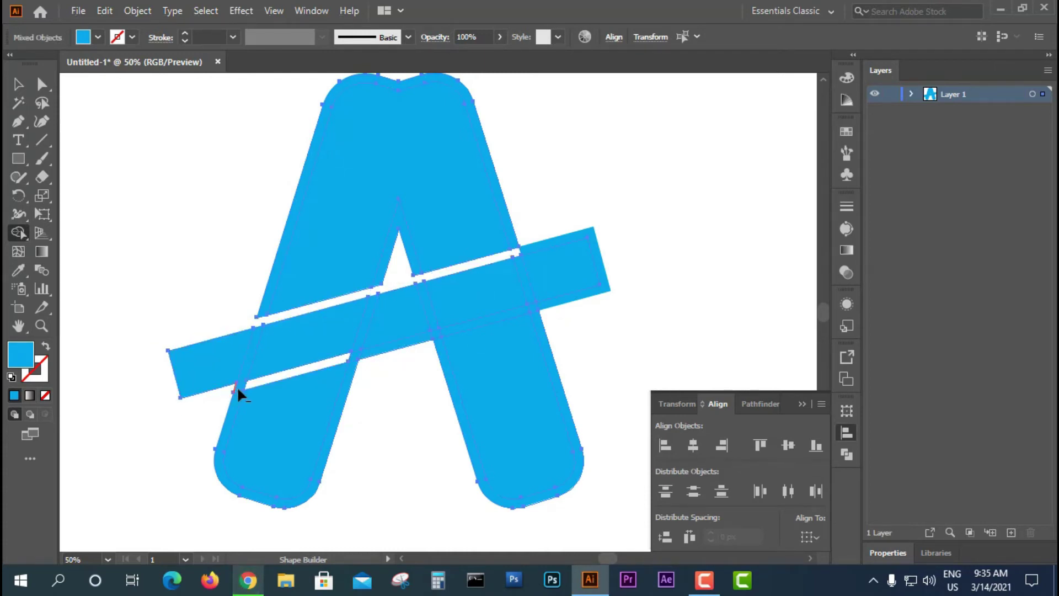
left_click_drag(363, 359, 566, 301)
Step: Merge the crossbar segments into one bar with Shape Builder and trim the remaining offset borders off the letter
key("v")
left_click(170, 259)
left_click_drag(123, 195, 583, 451)
left_click(20, 232)
left_click_drag(221, 365, 540, 271)
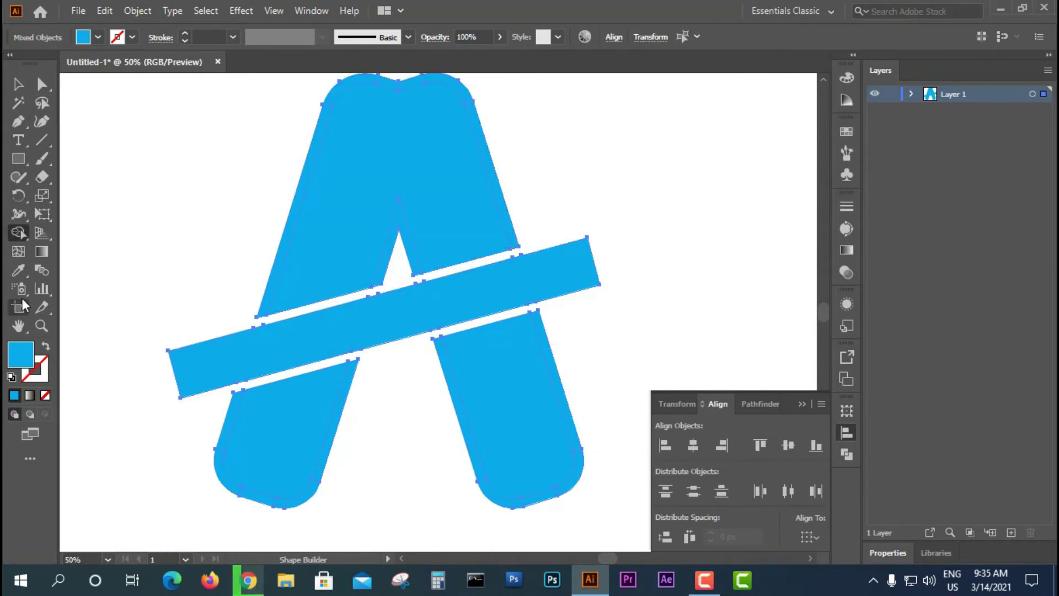
left_click(227, 423)
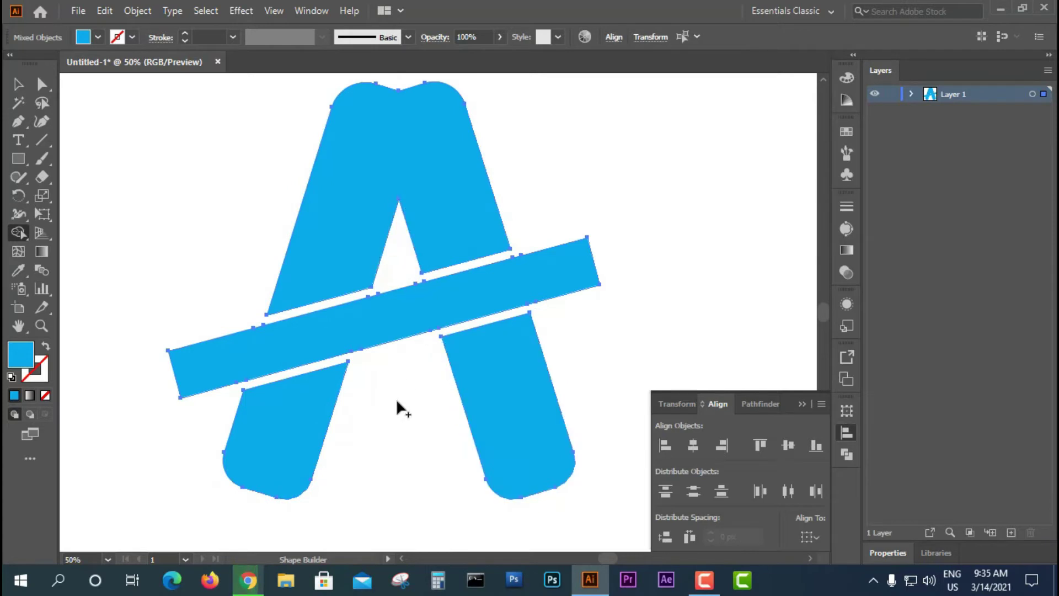
key("v")
left_click(393, 448)
Step: Test that the letter pieces are separate by moving or deleting them one at a time, undoing each change
left_click_drag(416, 177, 271, 178)
key("ctrl+z")
left_click(488, 359)
left_click(390, 386)
left_click(313, 322)
key("Delete")
key("ctrl+z")
left_click_drag(325, 252, 161, 243)
key("ctrl+z")
left_click_drag(440, 321, 596, 288)
key("ctrl+z")
left_click_drag(237, 433, 111, 427)
key("ctrl+z")
left_click_drag(485, 464, 358, 489)
key("ctrl+z")
left_click(670, 343)
key("ctrl+minus")
key("ctrl+minus")
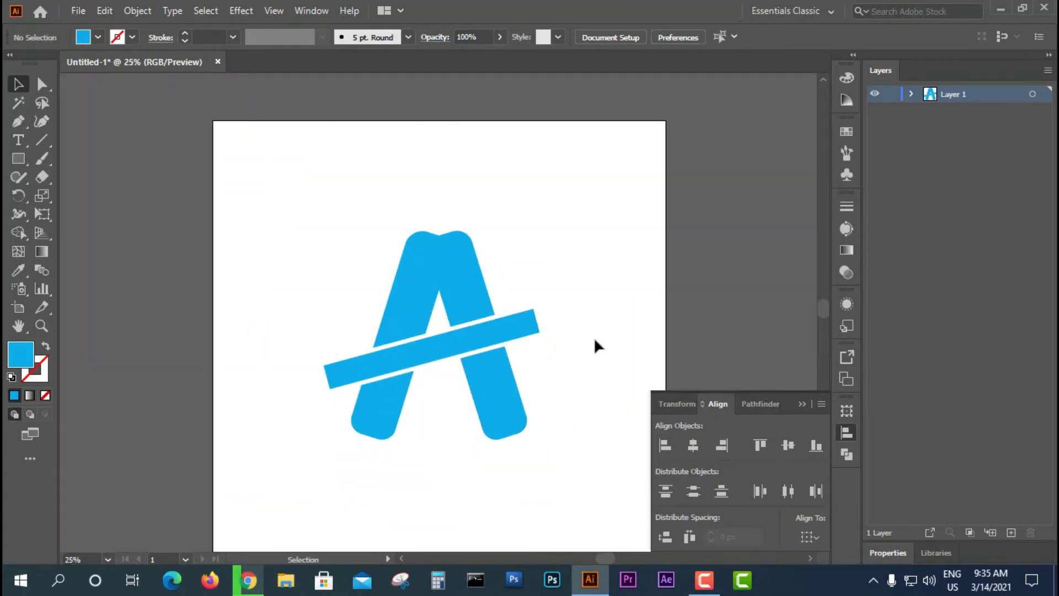
Step: Round the upper-left and lower-right corners of the slanted crossbar, keeping the other two corners sharp
left_click(528, 330)
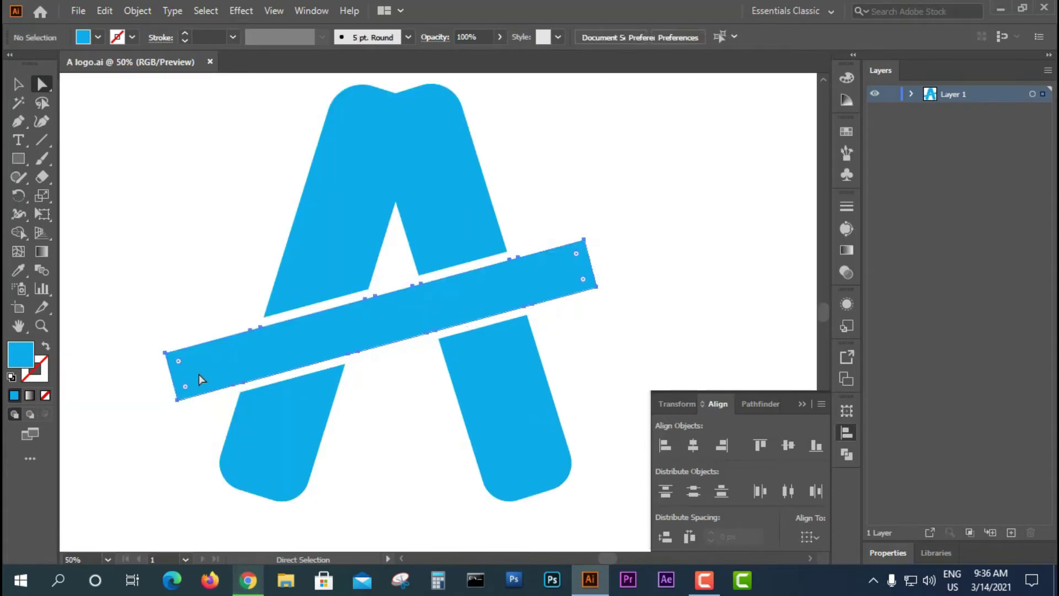
left_click(199, 374)
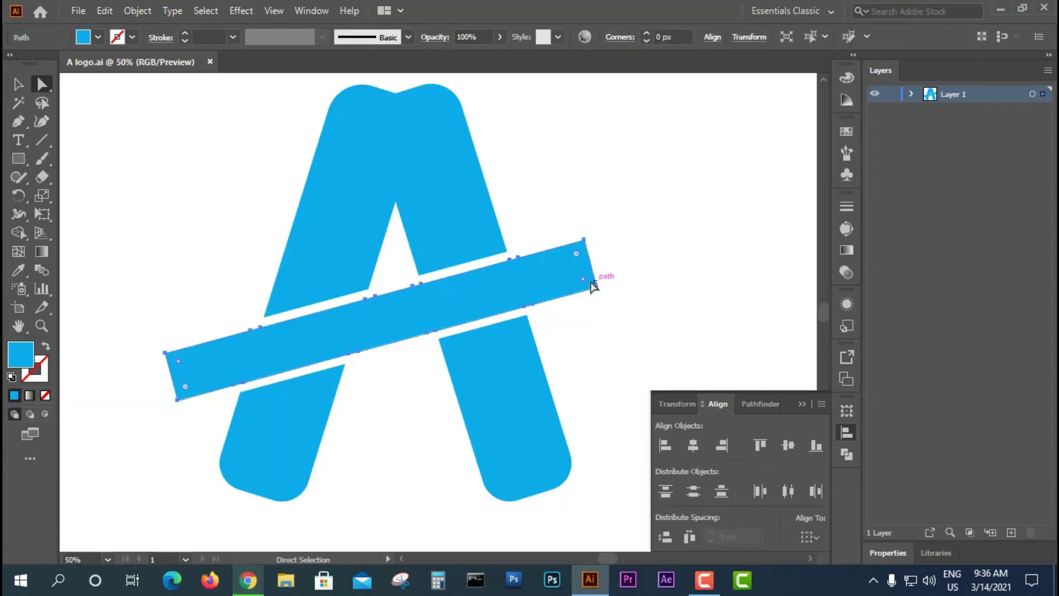
left_click_drag(577, 277, 555, 274)
left_click(602, 357)
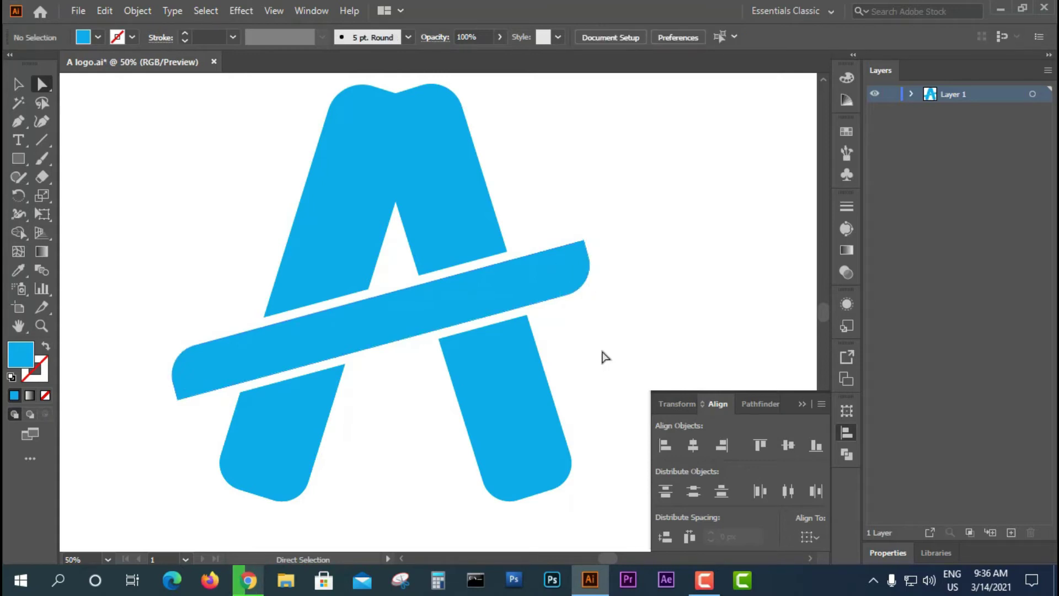
key("ctrl+minus")
key("ctrl+minus")
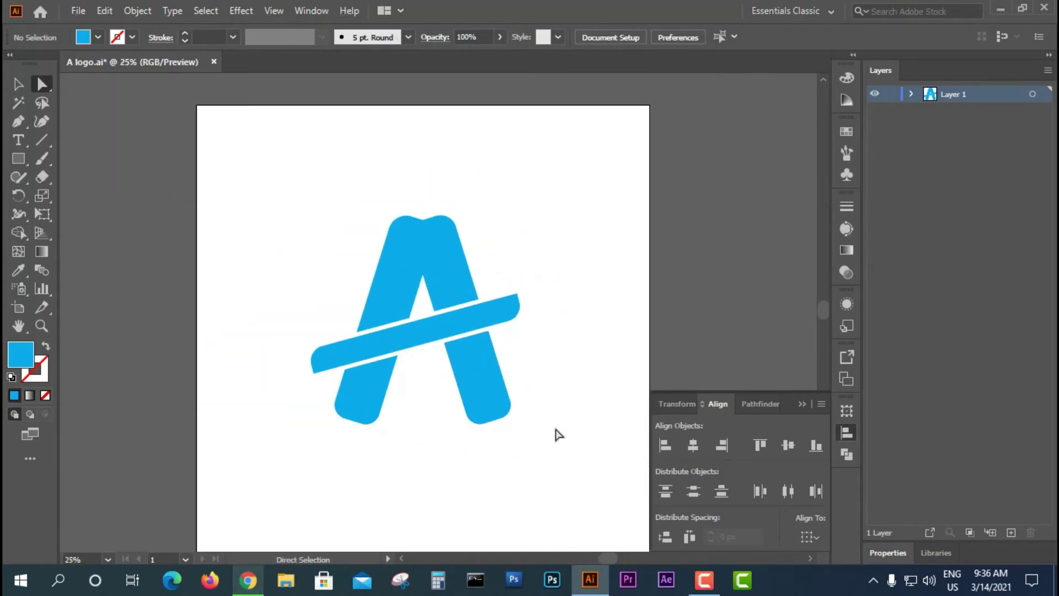
Step: Shift the crossbar slightly to the left across the letter and save the file
left_click(489, 323)
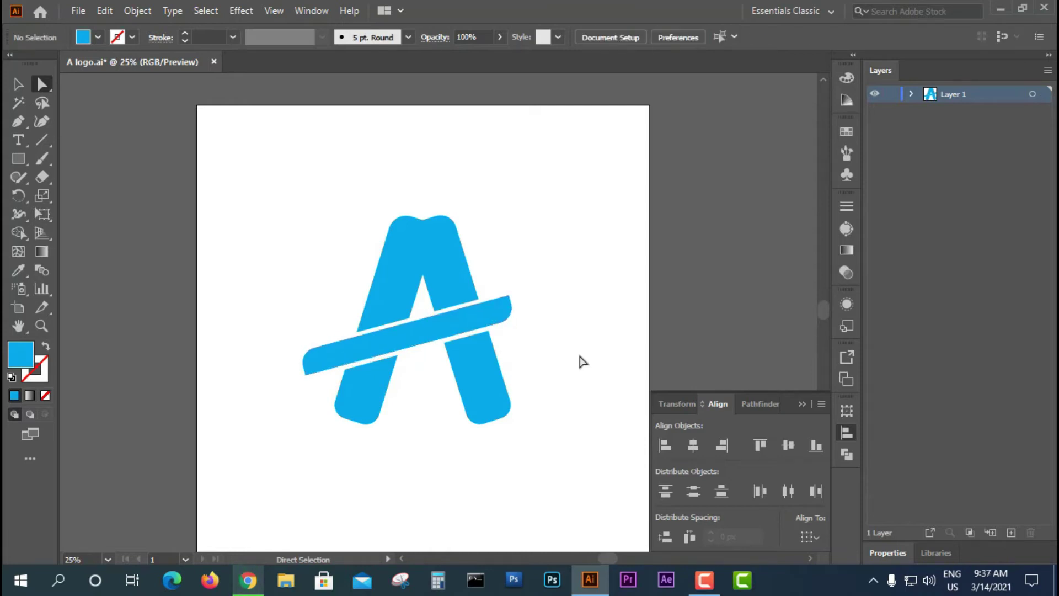
key("ctrl+s")
Step: Draw a small rectangle near the artboard's upper-left corner and fill it with a yellow-to-red linear gradient
key("m")
left_click_drag(214, 195, 264, 238)
left_click(846, 250)
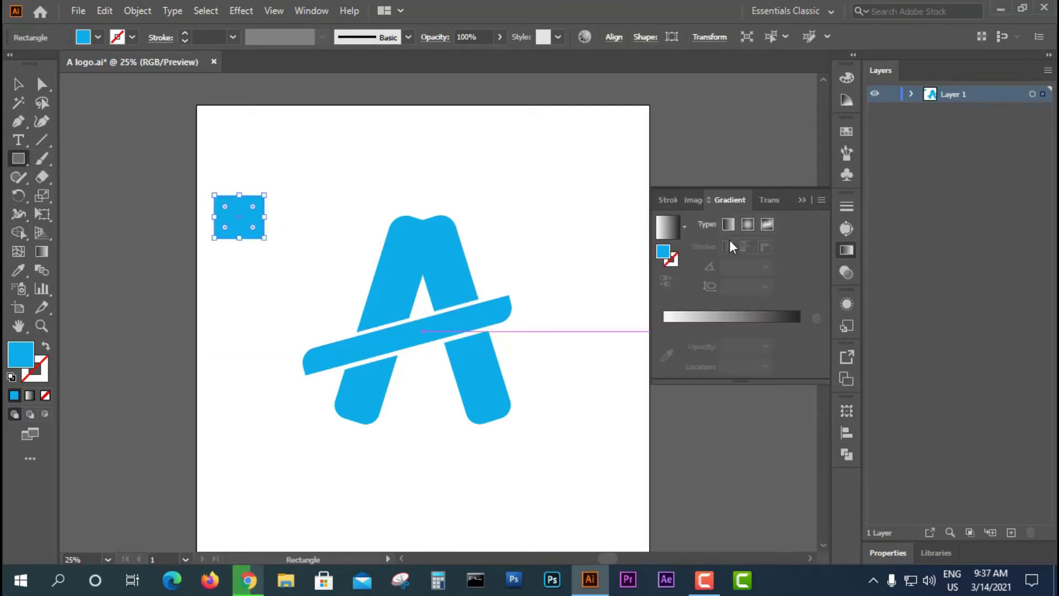
left_click(673, 238)
left_click(596, 277)
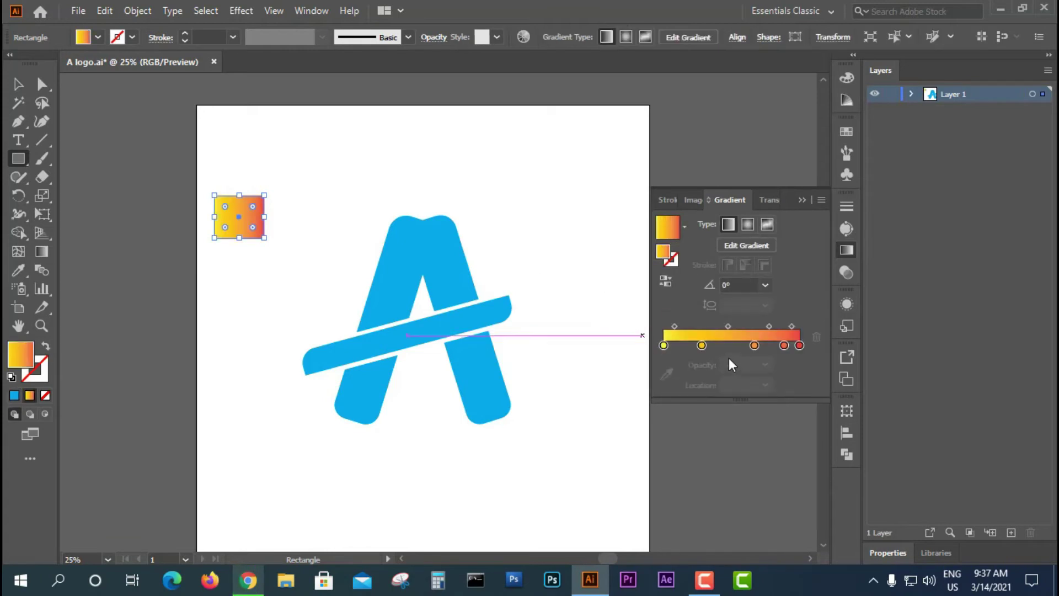
Step: Recolor the rectangle gradient's first stop with the letter's blue and its second stop with a blue swatch
left_click(664, 346)
left_click(666, 374)
left_click(428, 264)
left_click(700, 328)
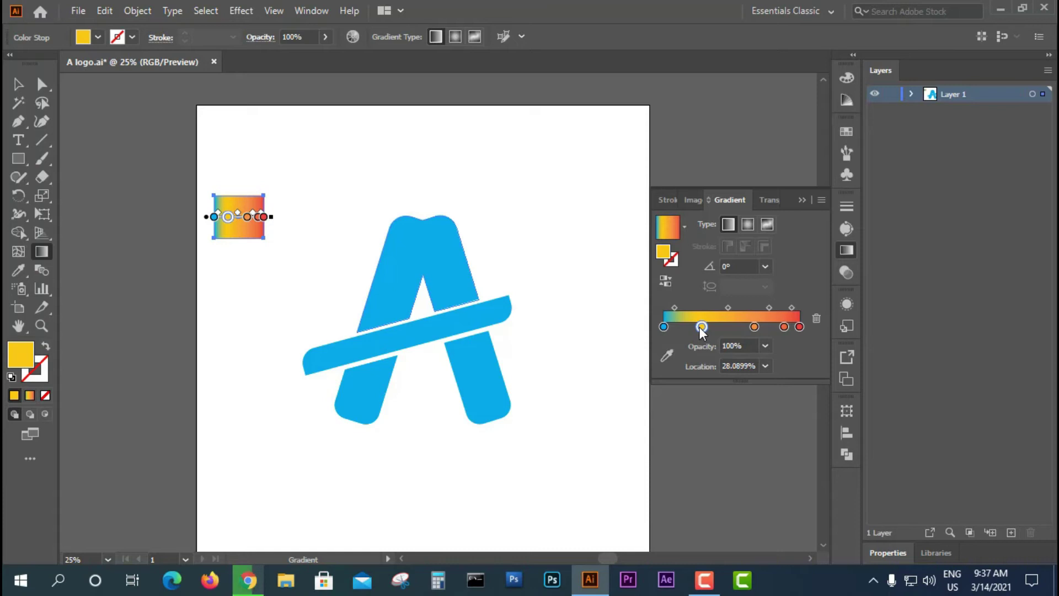
double_click(700, 326)
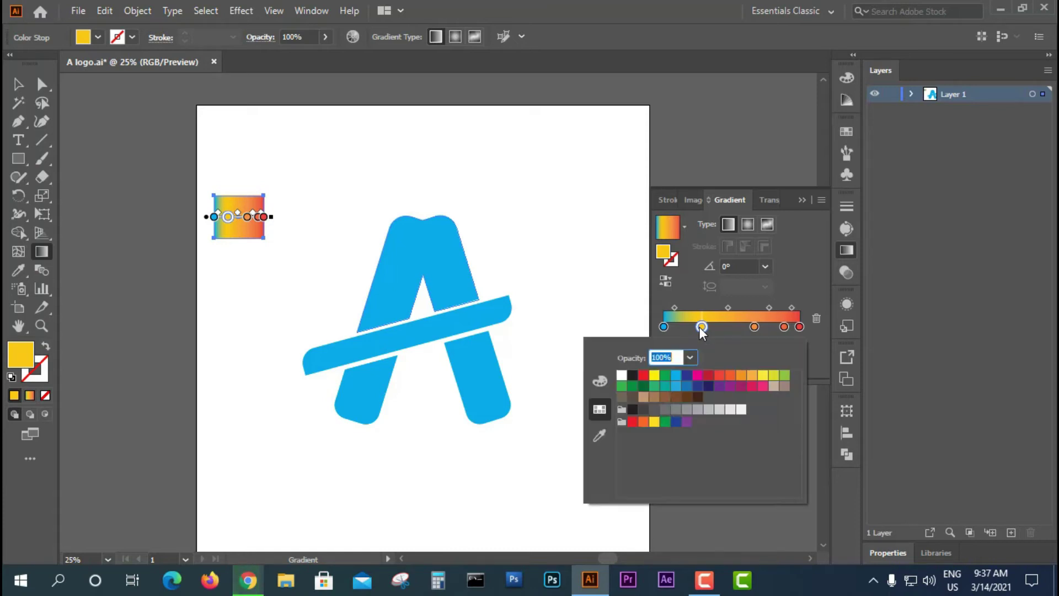
left_click(676, 386)
Step: Remove the orange stops and the extra end stop from the small rectangle's gradient
left_click(798, 327)
double_click(799, 326)
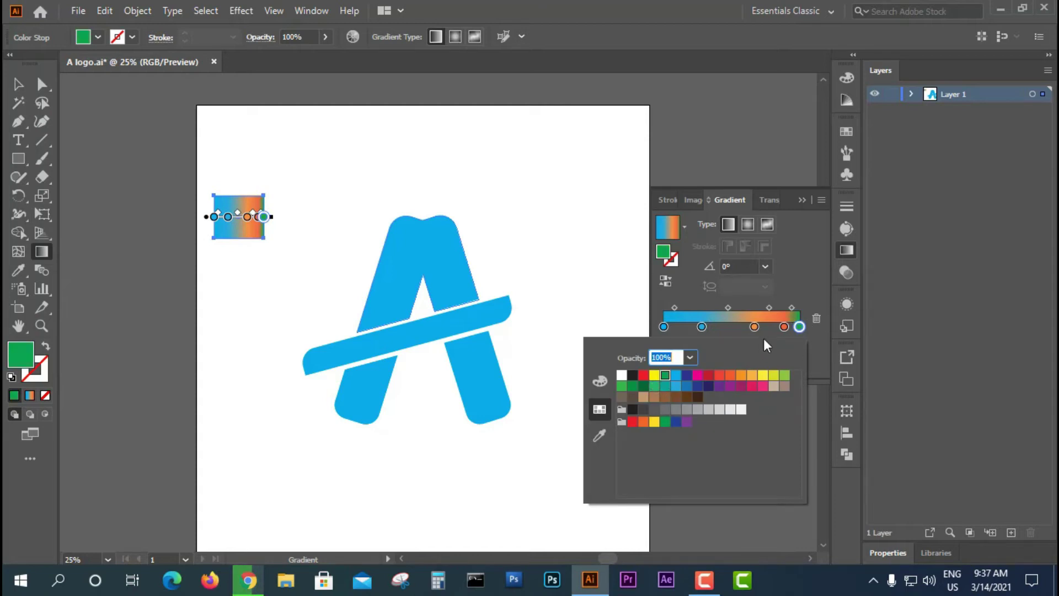
left_click(799, 327)
left_click_drag(799, 326, 799, 356)
left_click_drag(754, 327, 755, 356)
left_click(783, 329)
left_click_drag(805, 329, 809, 330)
Step: Set the gradient's end stop to dark blue, reposition the middle blue stop and move the second midpoint to about 68.6%
double_click(798, 326)
left_click(698, 386)
left_click_drag(701, 326, 799, 327)
left_click_drag(732, 307, 775, 308)
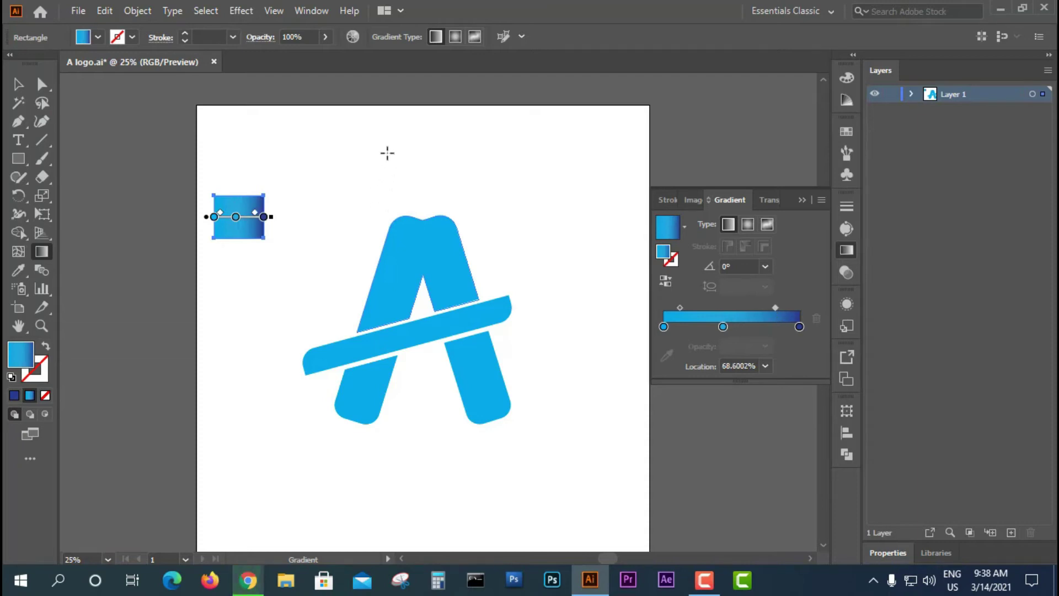
Step: Copy the rectangle's gradient onto the upper piece of the A and redirect it from above the apex toward the lower left
left_click(22, 86)
left_click(398, 257)
key("i")
left_click(242, 220)
key("v")
left_click(418, 244)
key("g")
left_click_drag(449, 171, 338, 419)
Step: Copy the blue gradient from the rectangle onto the two lower leg pieces of the A
key("v")
left_click(371, 383)
key("i")
left_click(243, 221)
key("g")
key("v")
left_click(477, 382)
key("i")
left_click(362, 396)
Step: Copy the blue gradient from the small rectangle onto the slanted crossbar
key("v")
left_click(398, 325)
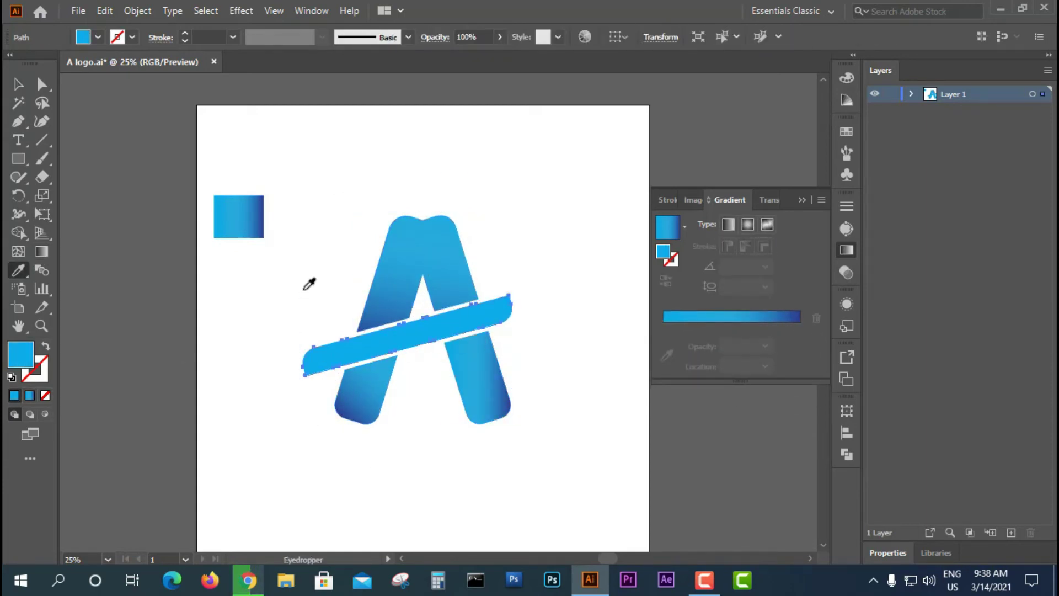
key("i")
left_click(255, 208)
key("v")
Step: Lighten the first gradient stop of the upper letter piece, recolor its middle stop blue and shift that stop to about 31.8%
left_click(276, 408)
left_click(663, 346)
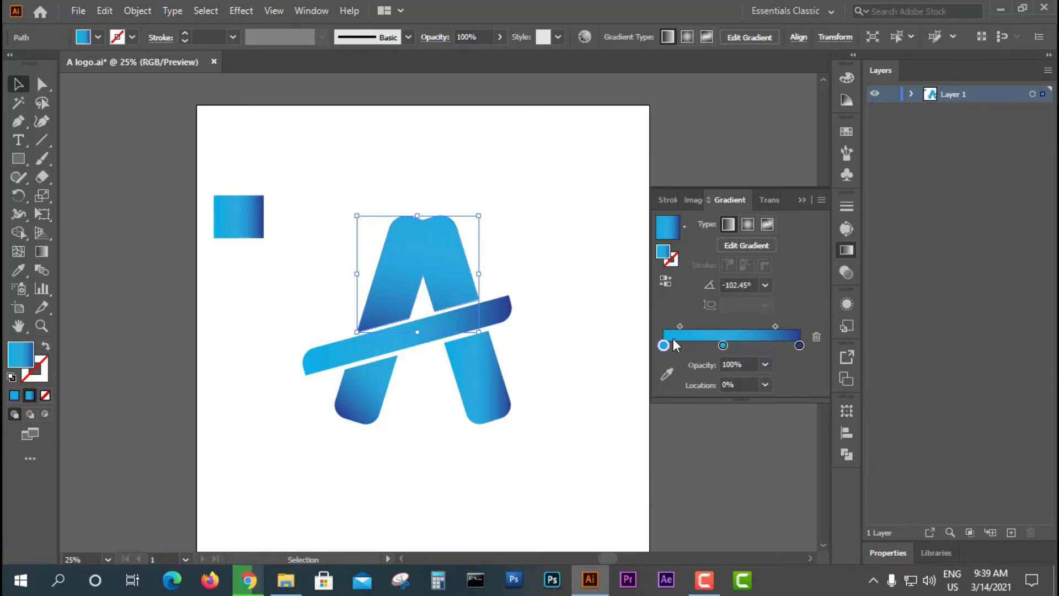
double_click(663, 345)
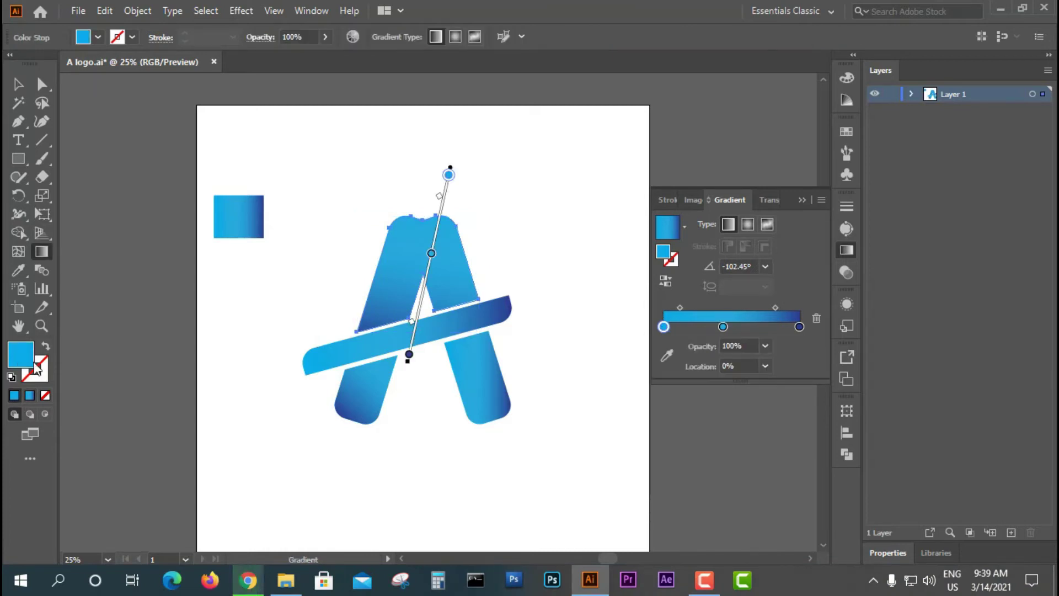
left_click_drag(422, 198, 458, 196)
left_click(693, 192)
double_click(723, 326)
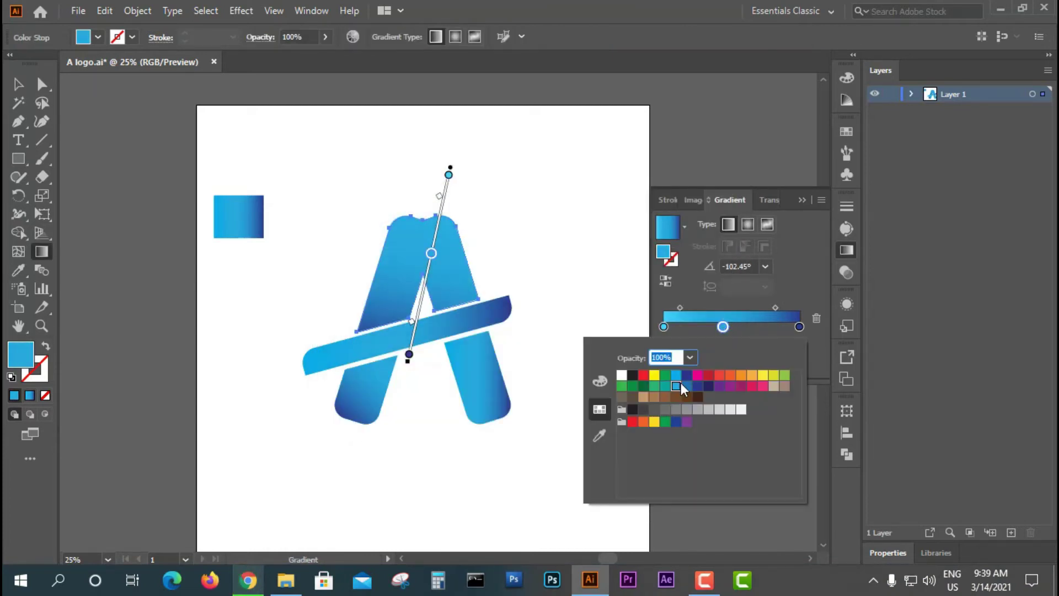
left_click(682, 386)
left_click_drag(723, 327, 707, 326)
Step: Change the upper letter piece's gradient to radial
left_click(745, 225)
key("v")
key("ctrl+shift+a")
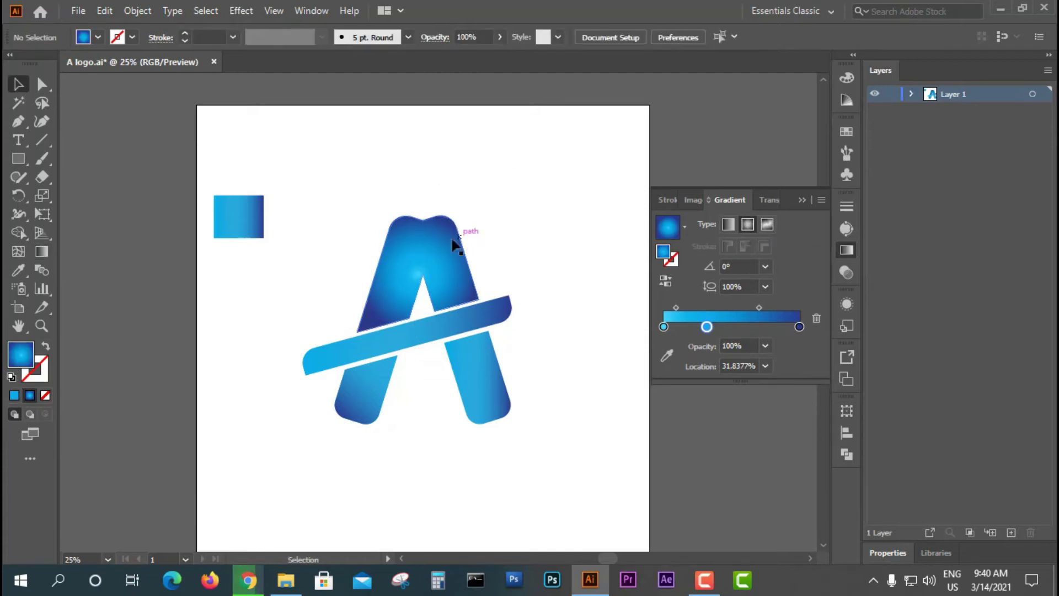
left_click(441, 242)
Step: Copy the upper piece's gradient onto the lower-left leg, make it linear and angle it diagonally with the dark end at the upper left
left_click(365, 393)
key("i")
left_click(422, 243)
left_click(726, 225)
key("g")
left_click_drag(320, 445, 359, 357)
left_click_drag(408, 472, 319, 359)
left_click_drag(454, 490, 331, 341)
left_click_drag(435, 472, 349, 366)
left_click_drag(461, 494, 270, 258)
left_click_drag(419, 424, 319, 324)
left_click_drag(318, 324, 336, 349)
Step: Copy the upper piece's gradient onto the lower-right leg as a linear gradient and move its light blue stop to about 22.5%
key("v")
left_click(477, 371)
key("i")
left_click(442, 253)
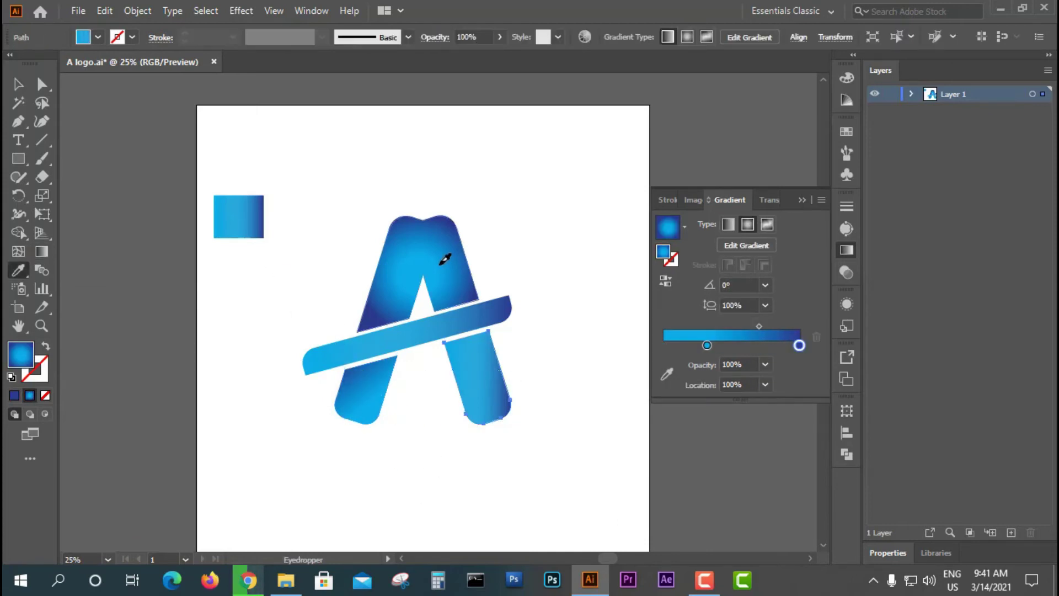
left_click(722, 245)
mouse_move(464, 378)
left_mouse_down()
mouse_move(445, 380)
mouse_move(459, 379)
left_mouse_up()
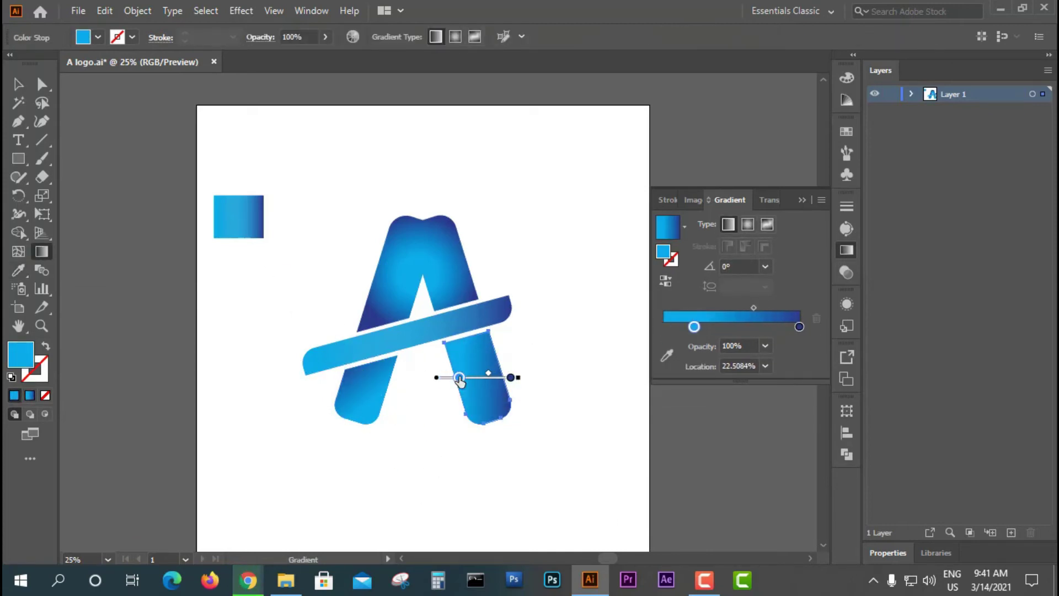
key("v")
left_click(328, 266)
Step: Copy the upper piece's gradient onto the crossbar as a linear gradient angled about 142.3°, dark toward the left end
left_click(425, 320)
key("i")
left_click(414, 284)
left_click(728, 224)
key("g")
mouse_move(359, 310)
left_mouse_down()
mouse_move(435, 347)
mouse_move(519, 370)
mouse_move(358, 308)
left_mouse_up()
left_click(665, 281)
left_click(665, 281)
left_click_drag(463, 364, 312, 293)
mouse_move(525, 397)
left_mouse_down()
mouse_move(307, 339)
mouse_move(402, 368)
mouse_move(317, 303)
left_mouse_up()
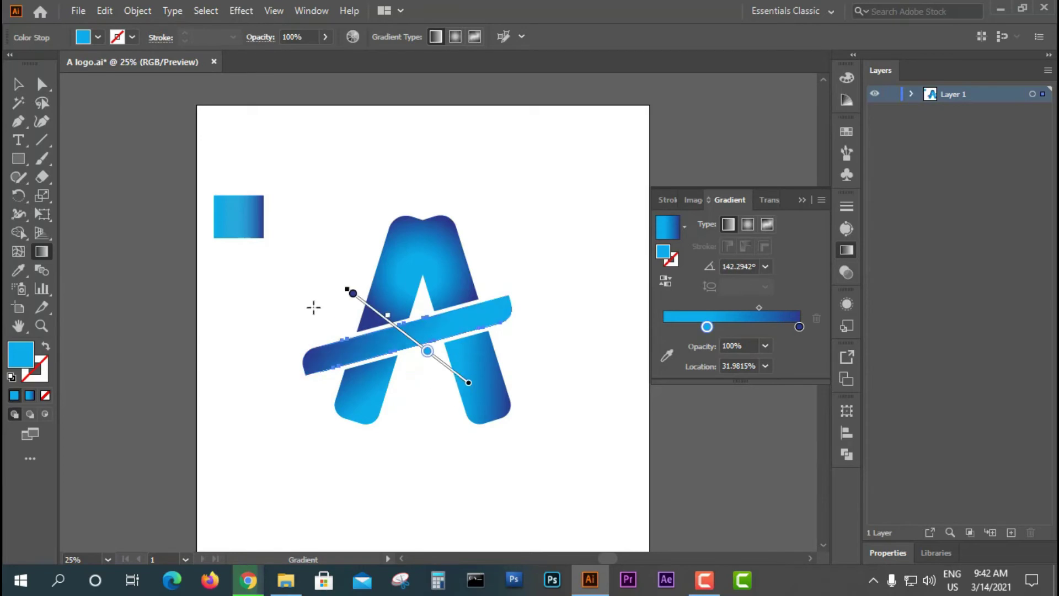
key("v")
left_click(435, 345)
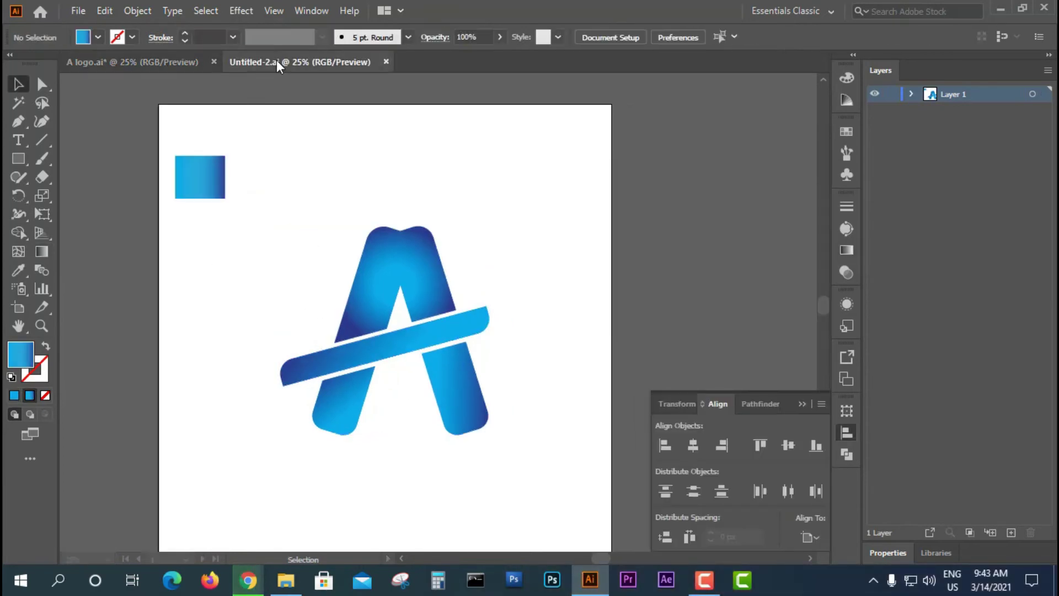
Step: Place the two-leaf outline artwork on the left end of the crossbar
left_click_drag(486, 307, 183, 376)
left_click(287, 354)
scroll(302, 354, "up", 3)
left_click(230, 460)
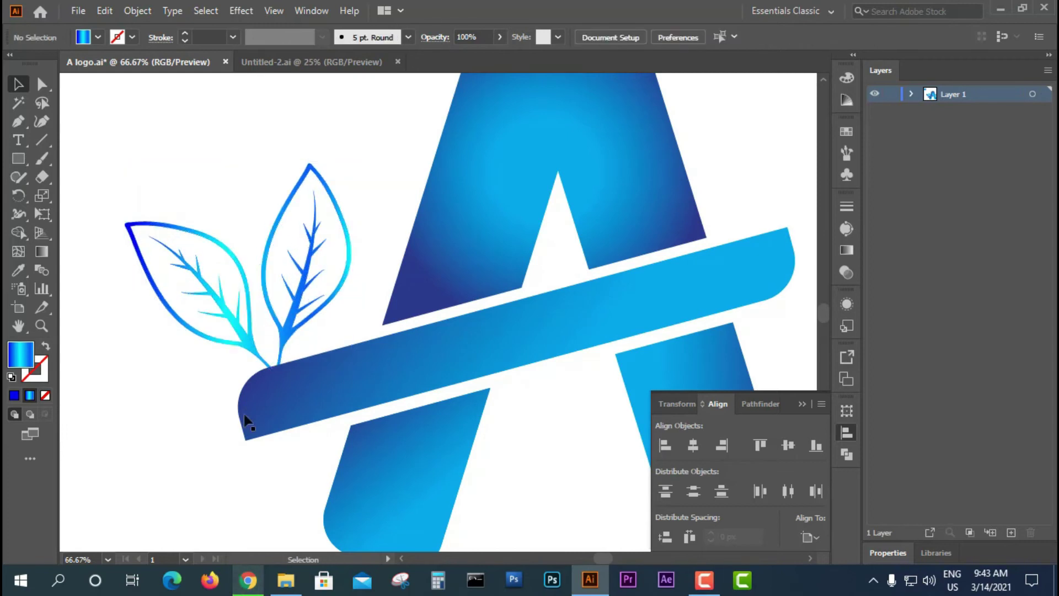
Step: Select the letter pieces and copy the leaf artwork's blue-cyan gradient onto them
left_click(283, 328)
left_click(438, 277)
key("i")
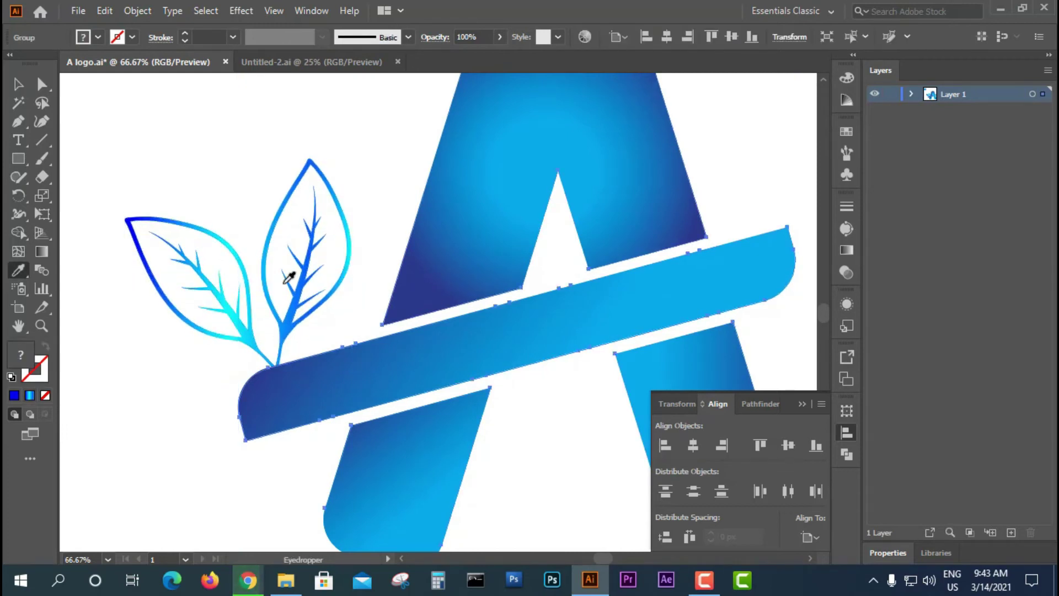
left_click(351, 256)
scroll(442, 337, "down", 2)
key("v")
left_click(229, 436)
Step: Delete the small gradient rectangle and move the logo up on the artboard
scroll(337, 383, "down", 1)
left_click(264, 172)
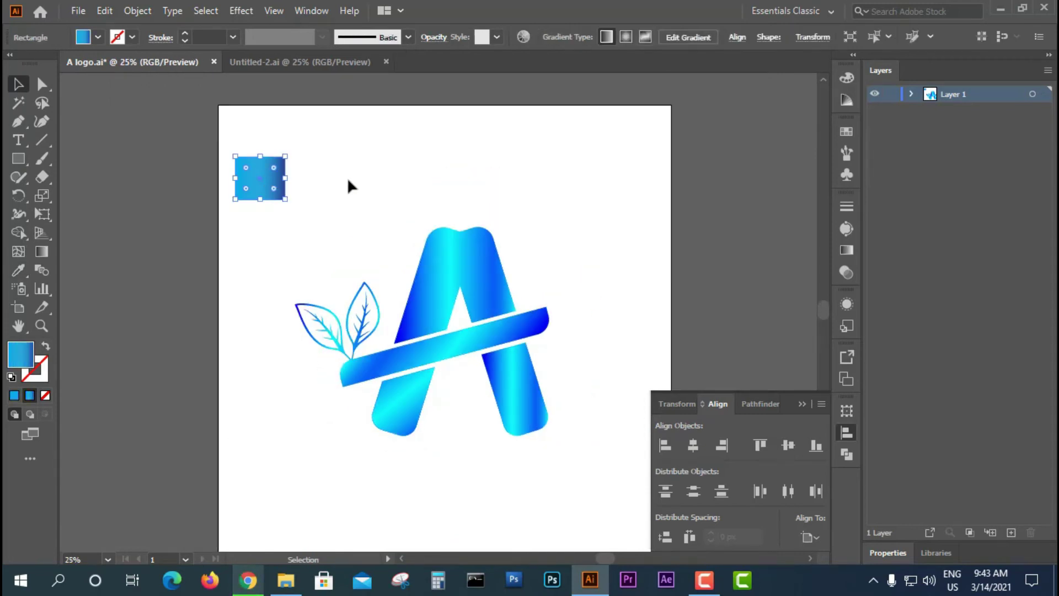
key("Delete")
left_click_drag(513, 331, 489, 264)
Step: Draw a background rectangle covering the artboard, fill it with solid purple 3F0039 and send it behind the logo
left_click(19, 159)
left_click_drag(217, 105, 671, 507)
left_click(20, 391)
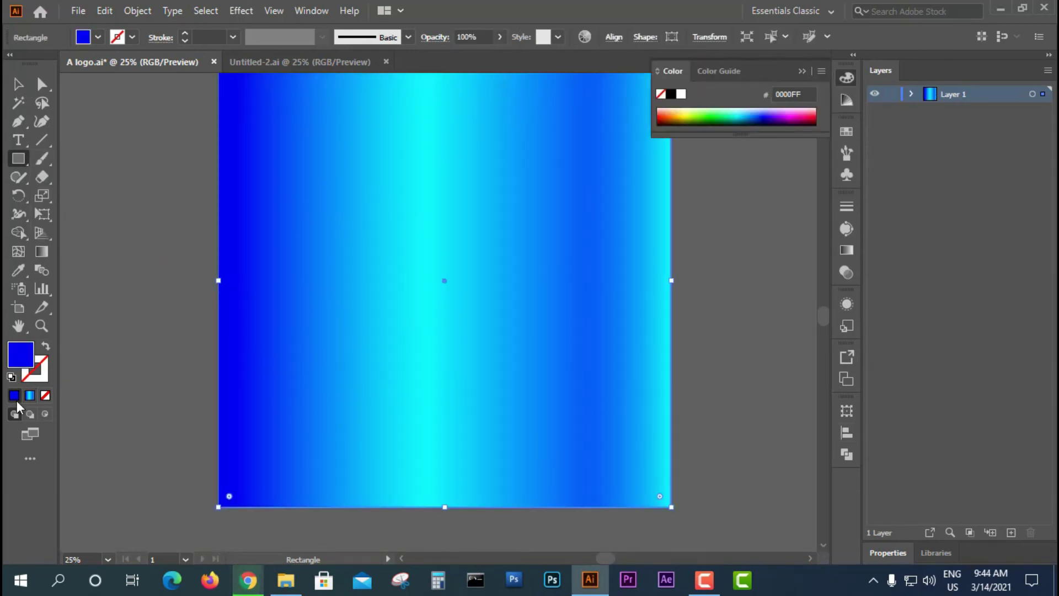
left_click_drag(754, 112, 791, 113)
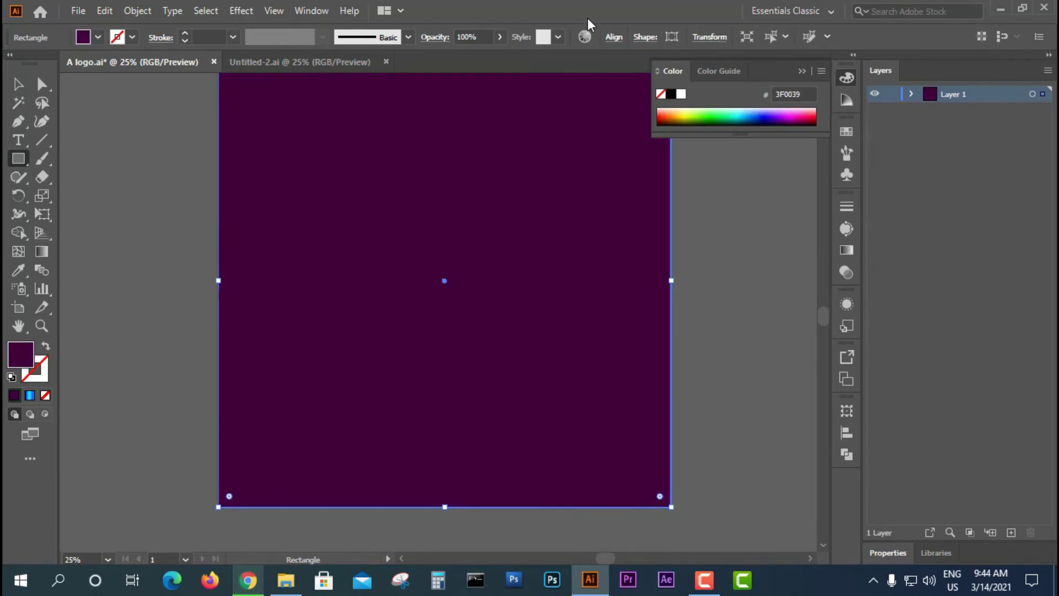
key("ctrl+shift+bracketleft")
key("v")
scroll(406, 295, "up", 1)
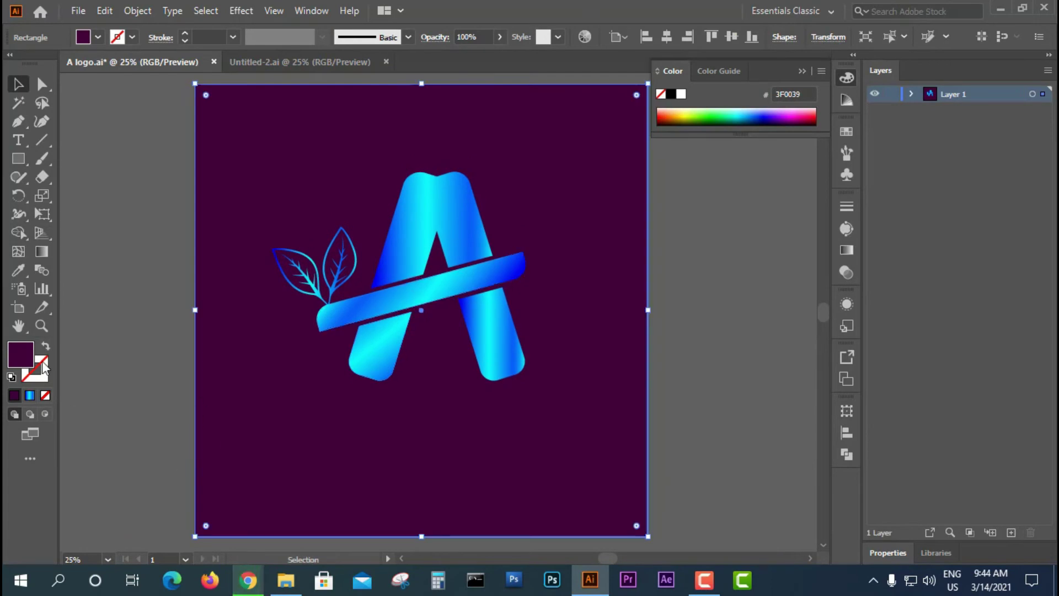
Step: Change the background rectangle's fill to a darker, more muted purple
double_click(21, 355)
left_click_drag(469, 141, 758, 160)
left_click(791, 374)
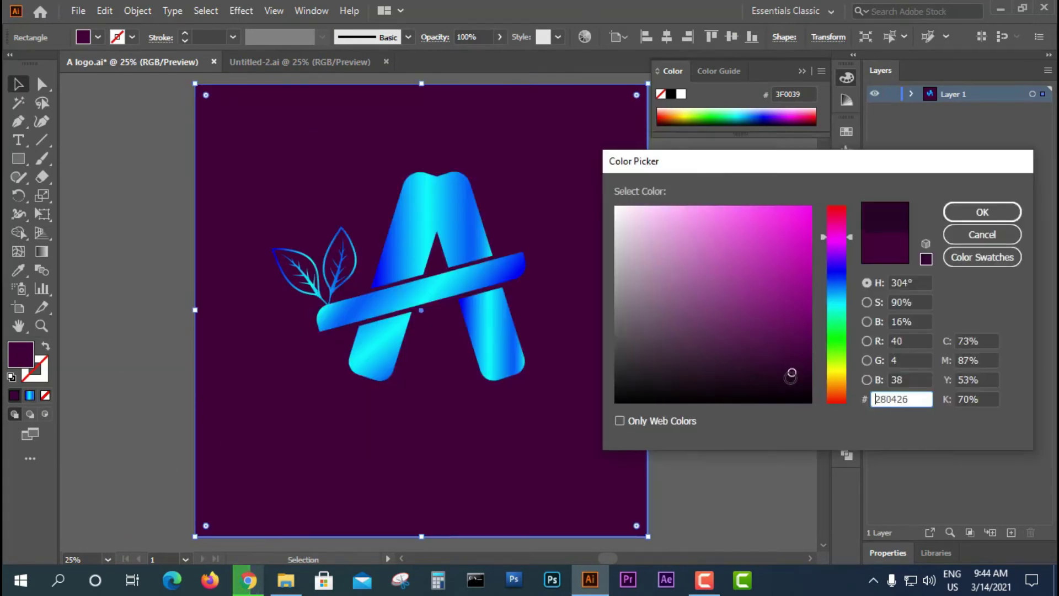
left_click(768, 371)
left_click(708, 360)
left_click(721, 366)
left_click(971, 204)
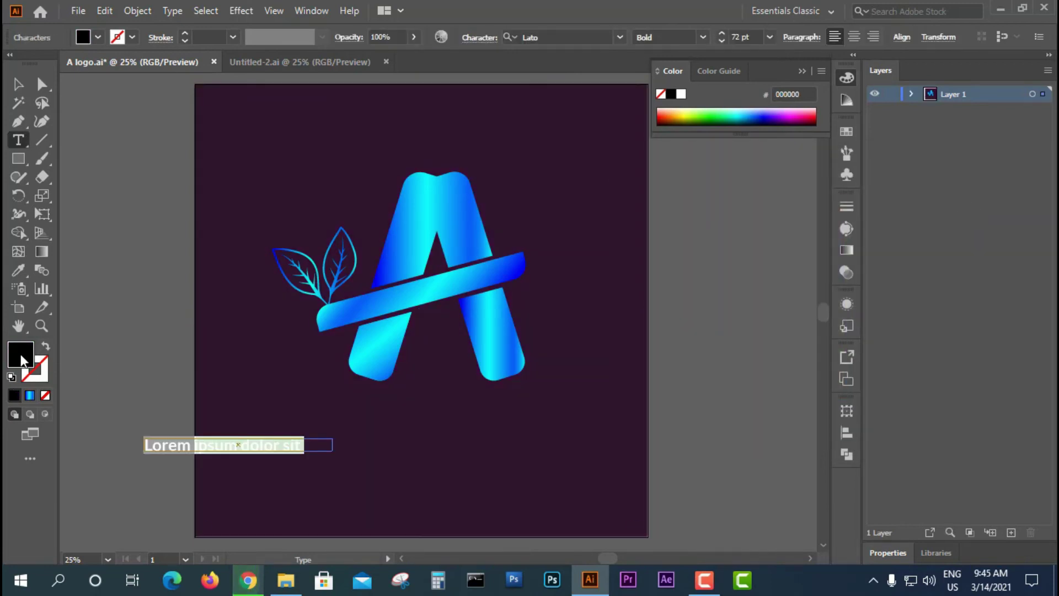
Step: Set the placeholder text's fill to the pale tint F4E9F3
double_click(21, 356)
left_click(623, 211)
key("Return")
Step: Replace the placeholder text with "Company Name Here" and move it beneath the letter A
type("Com")
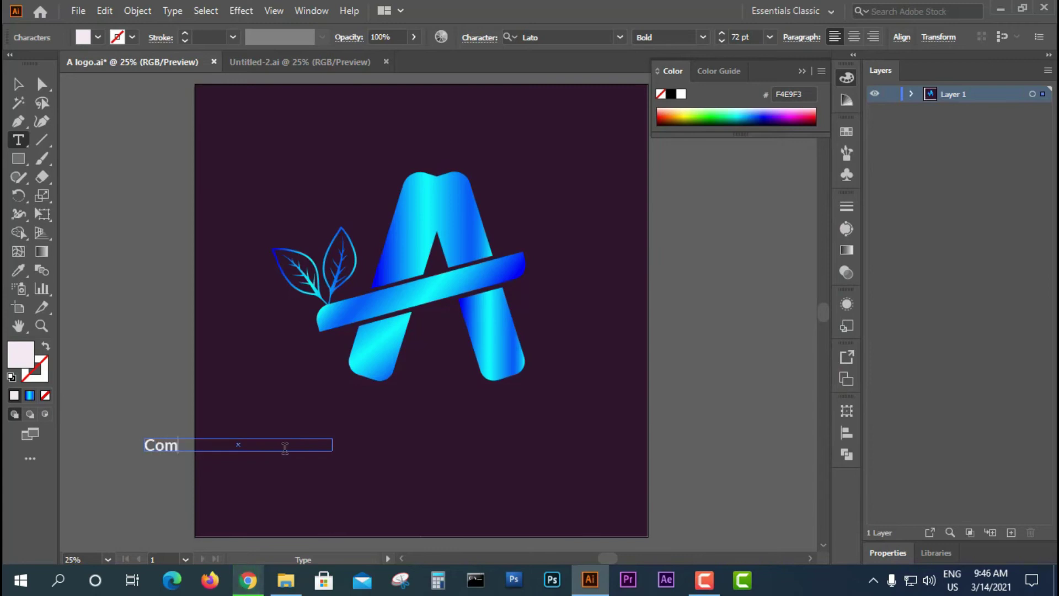
type("pany Name Her")
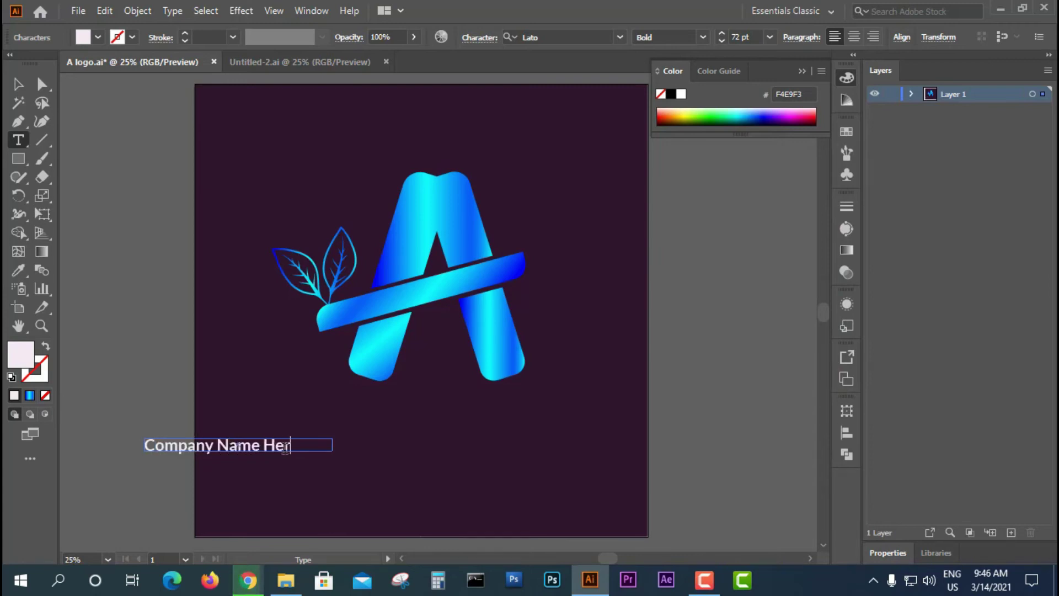
type("e")
key("Escape")
left_click_drag(283, 455, 393, 434)
key("y")
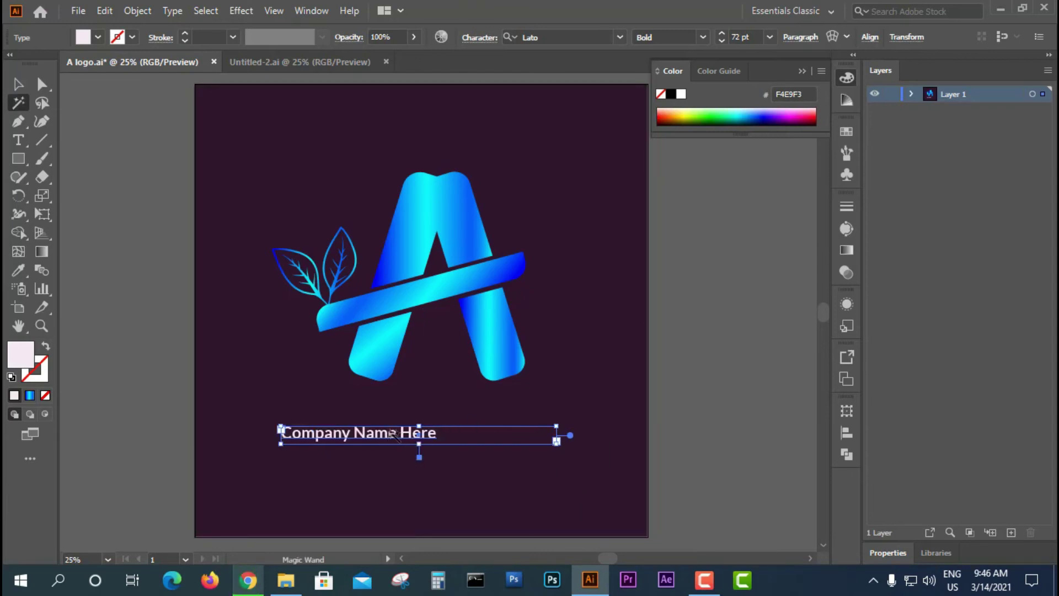
Step: Set the company name's font size to 134 pt and enlarge its text frame so the whole line fits
left_click(411, 439)
key("ctrl+a")
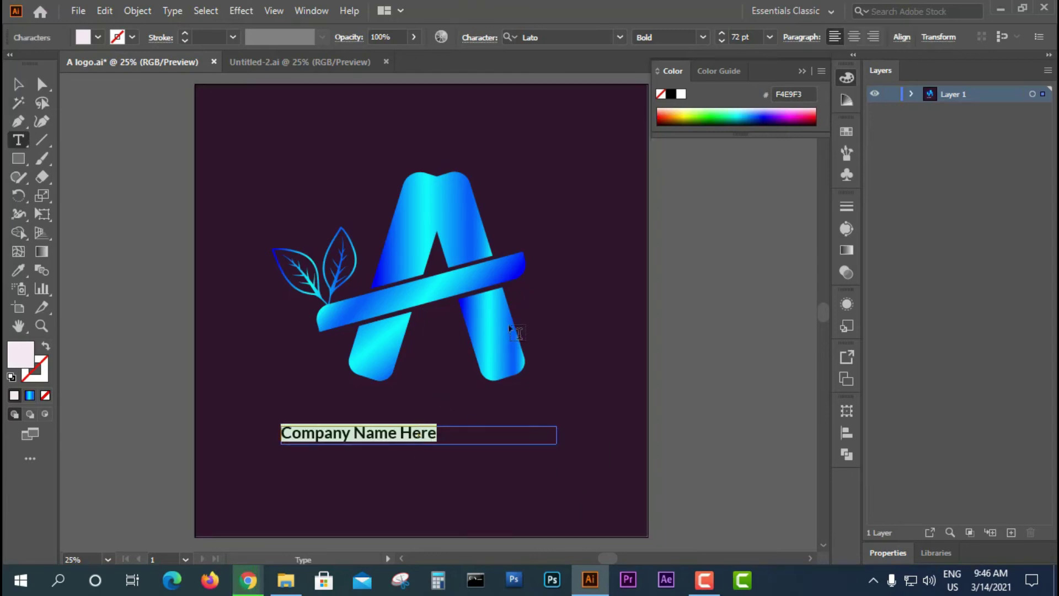
type("100")
key("Return")
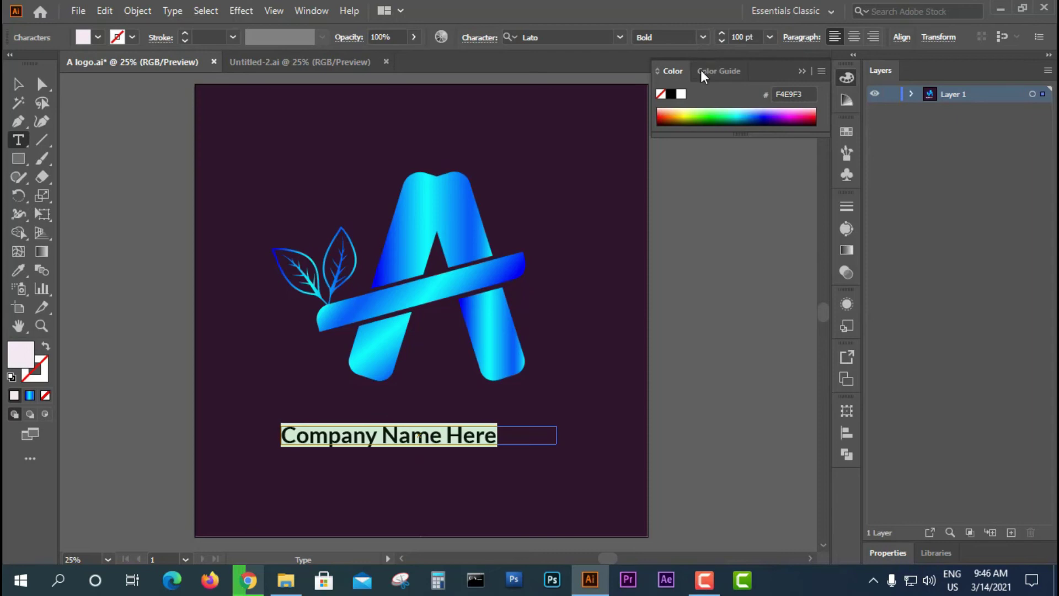
type("129")
key("Return")
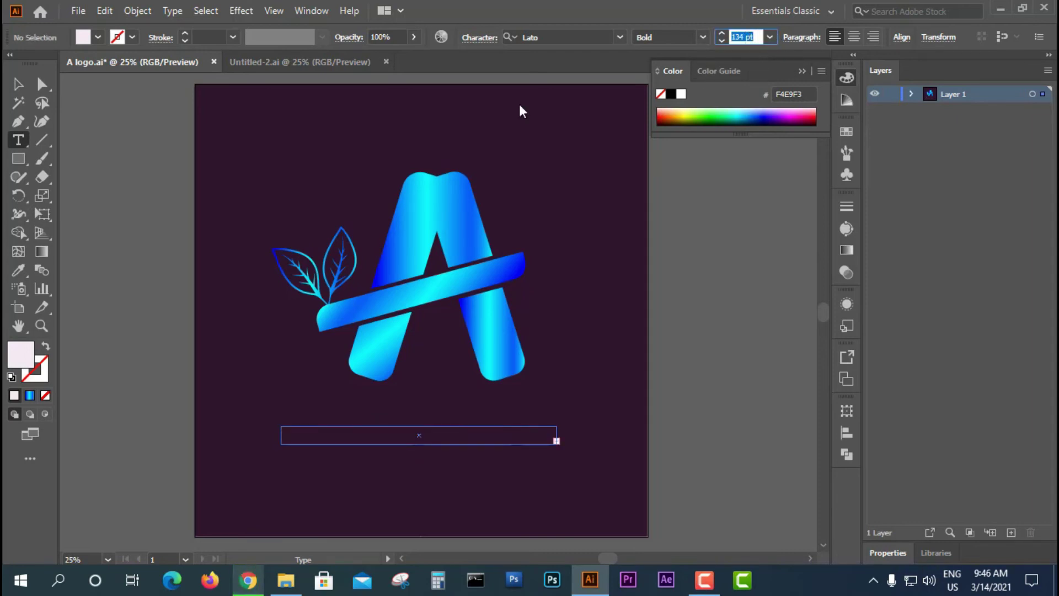
key("Escape")
left_click_drag(556, 440, 595, 494)
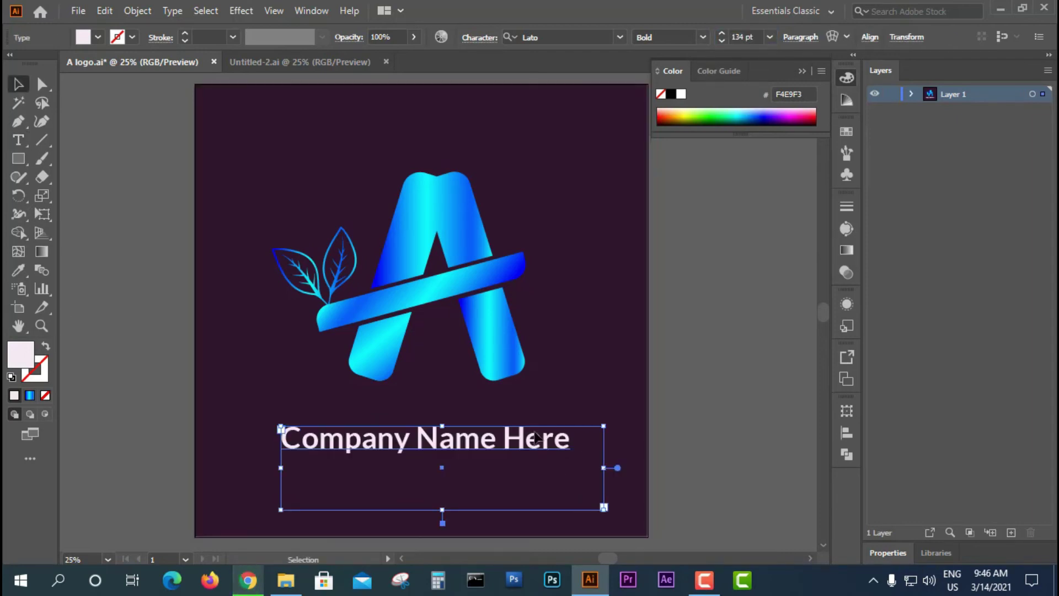
Step: Move the company name slightly closer to the letter A and set its font style to Black
left_click(757, 441)
left_click(388, 438)
left_click(702, 37)
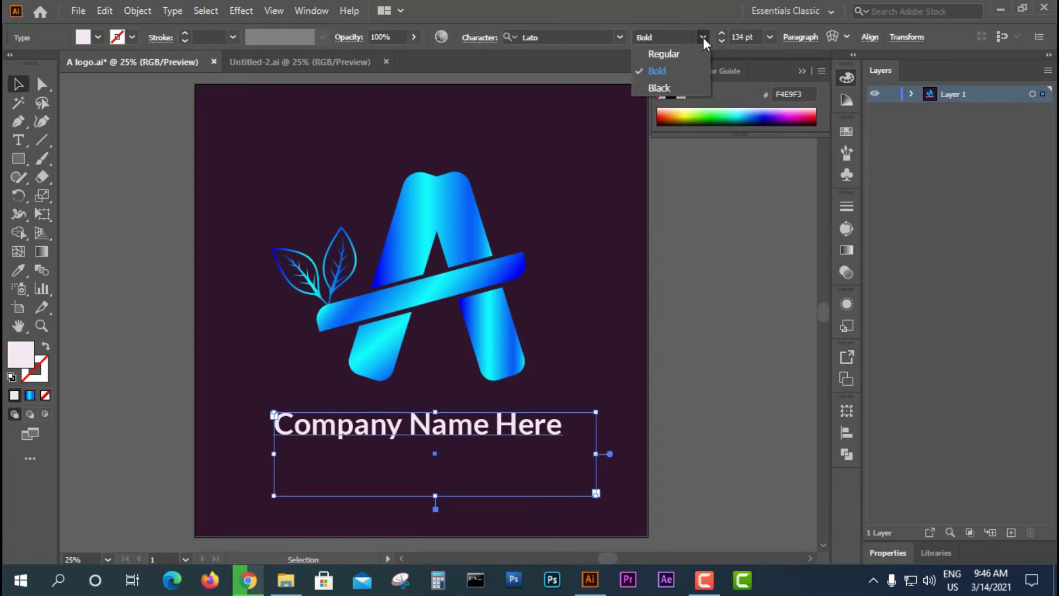
left_click(659, 88)
left_click(382, 488)
Step: Duplicate the company name directly below itself and replace the copy's text with "Your Tagline"
left_click(372, 432)
left_click_drag(371, 432, 368, 489)
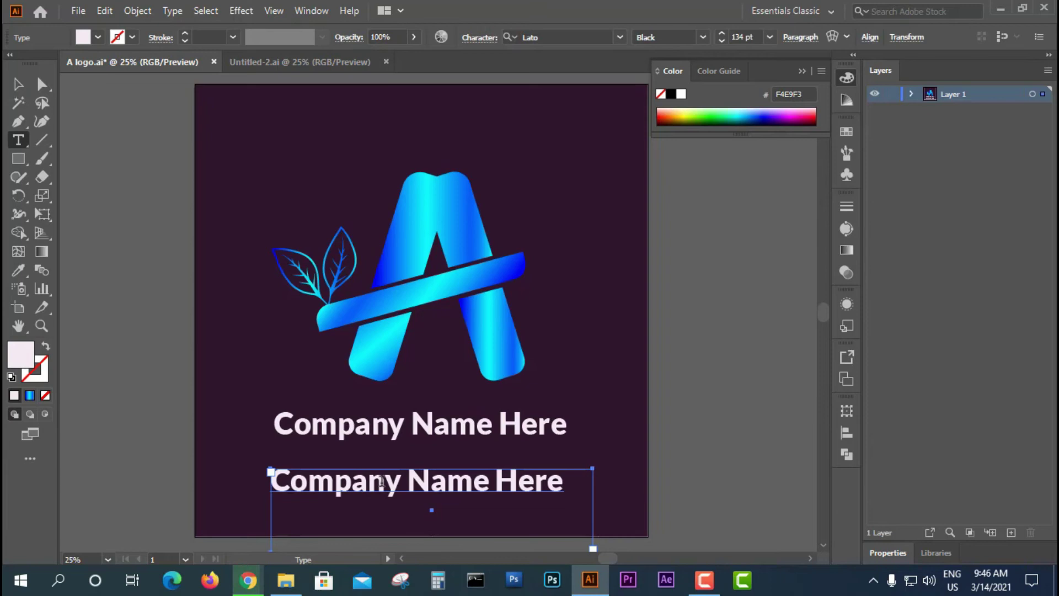
key("ctrl")
key("ctrl+a")
type("Your")
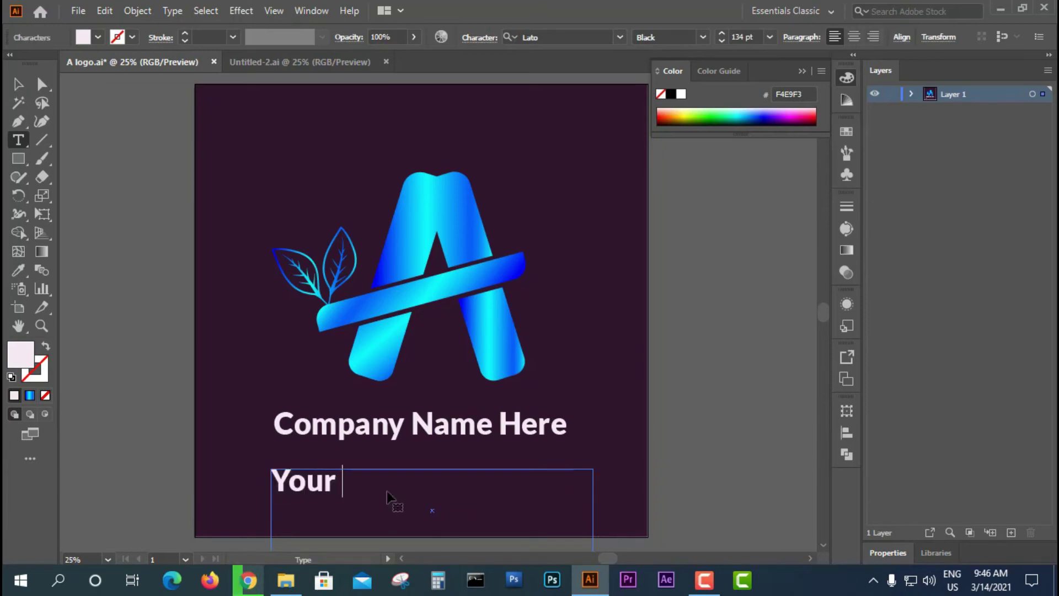
Step: Set the tagline's font size to 103 pt and widen its letter tracking
key("ctrl+a")
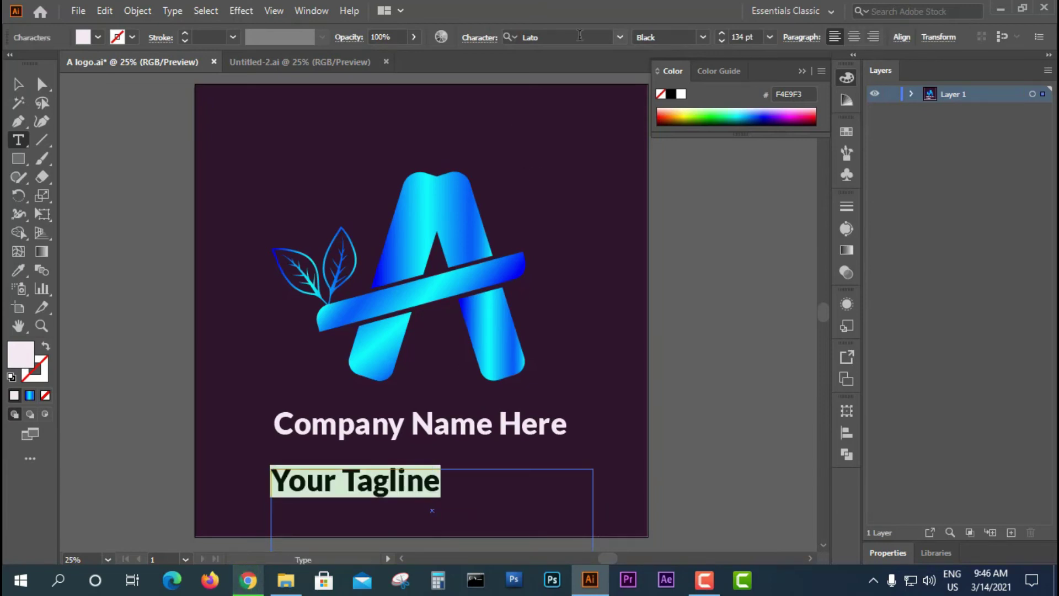
scroll(737, 38, "down", 20)
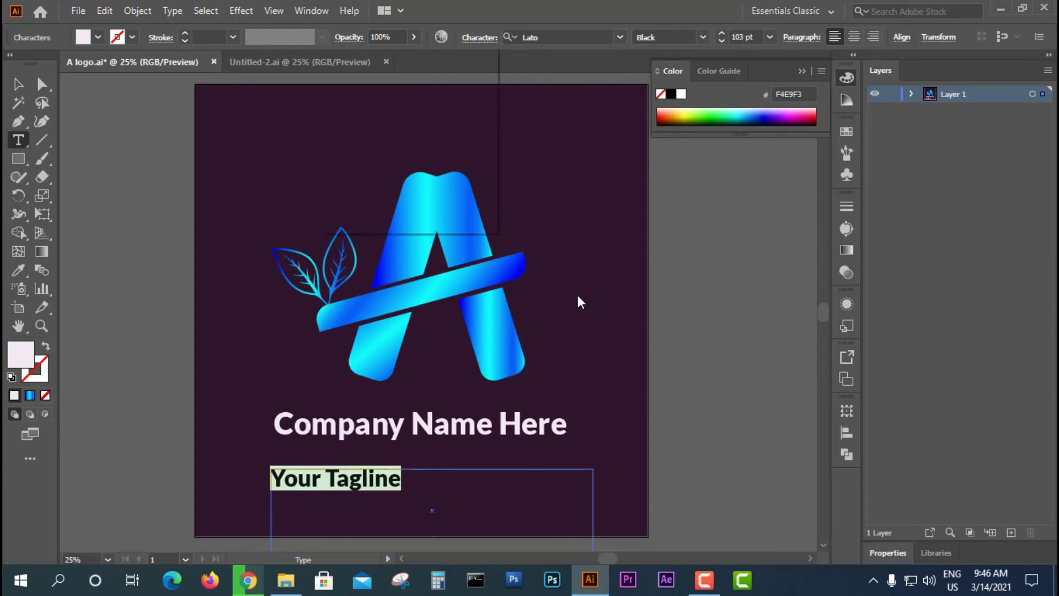
left_click(479, 37)
left_click(458, 128)
scroll(459, 128, "up", 20)
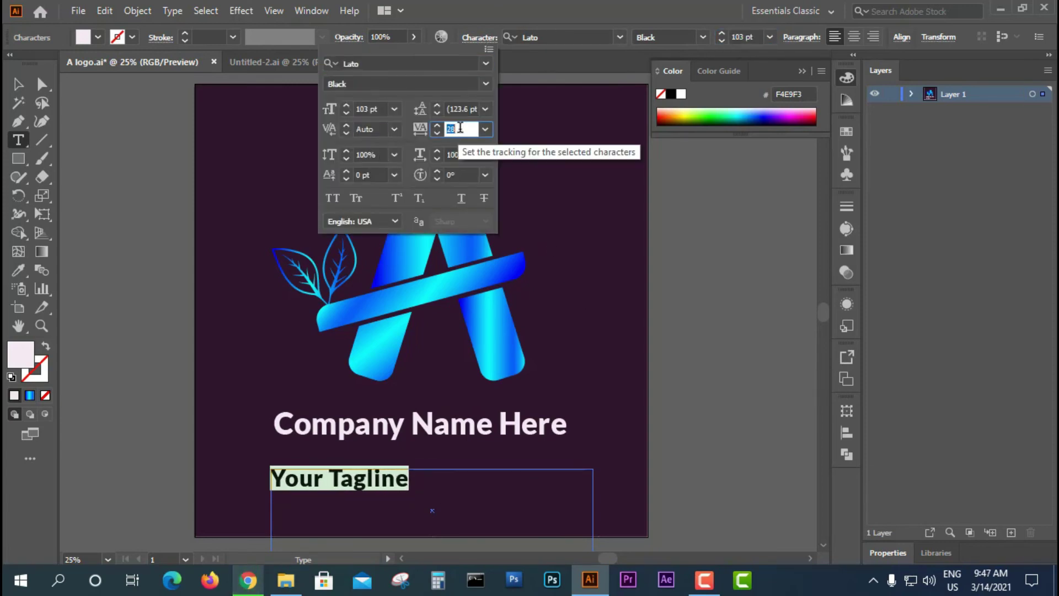
scroll(463, 128, "up", 12)
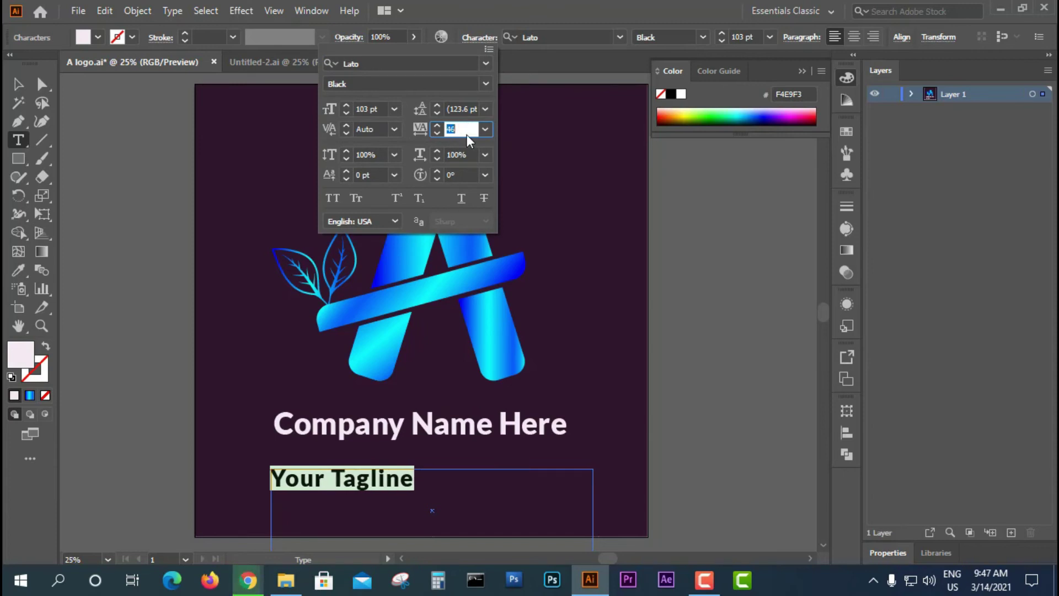
scroll(466, 149, "up", 20)
Step: Set the tagline's font style to Regular and deselect it
left_click(485, 83)
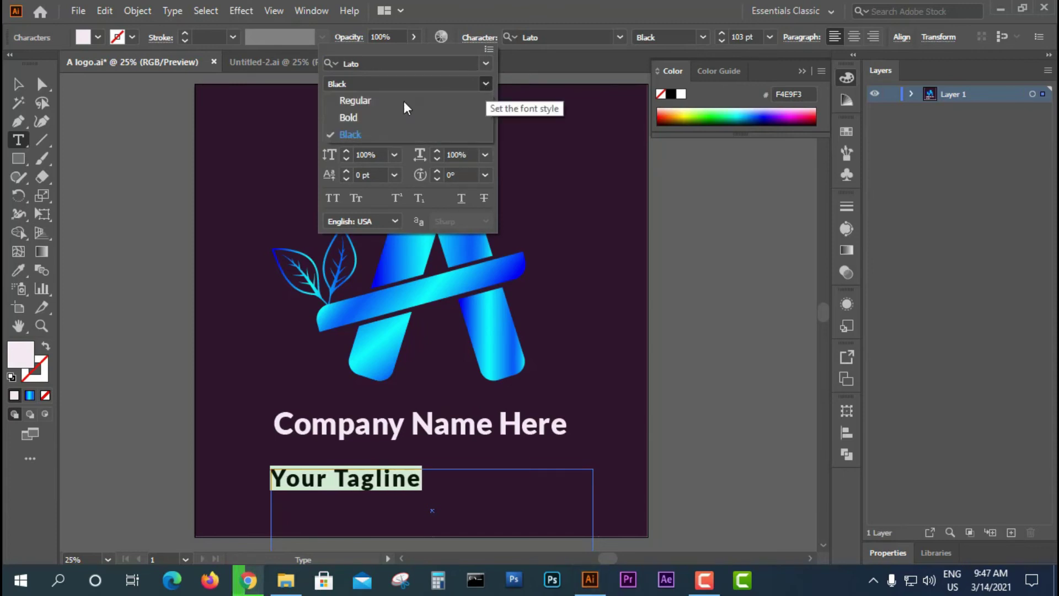
left_click(352, 103)
left_click(19, 84)
left_click(70, 333)
Step: Align the company name and tagline frames by their horizontal centres, and shift the tagline text to sit centred beneath the name
left_click(389, 478)
left_click(406, 429, "shift")
left_click(846, 432)
left_click(693, 445)
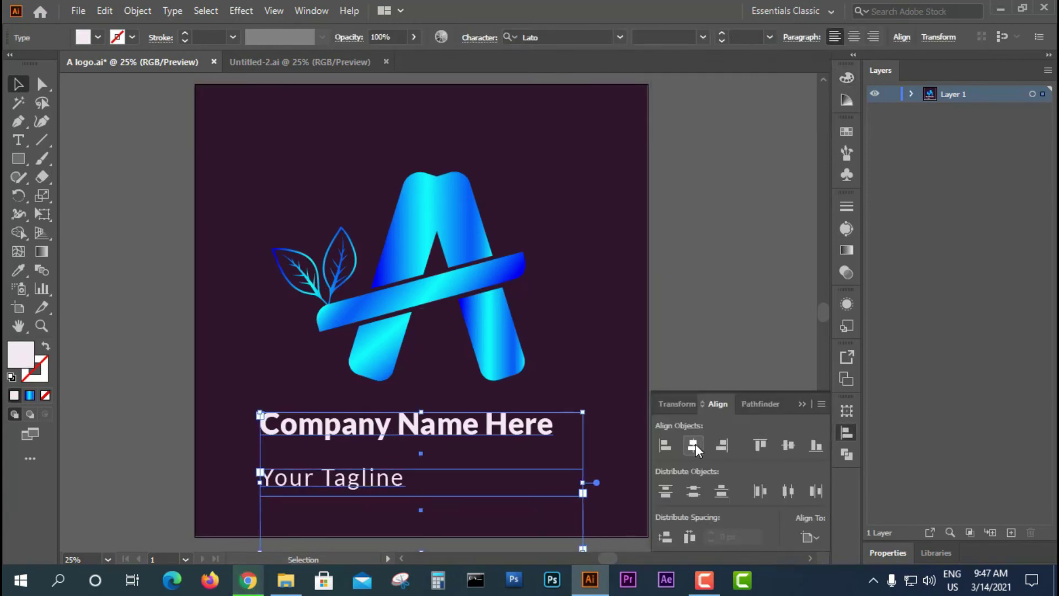
left_click(132, 415)
left_click_drag(325, 478, 396, 478)
left_click(377, 433, "shift")
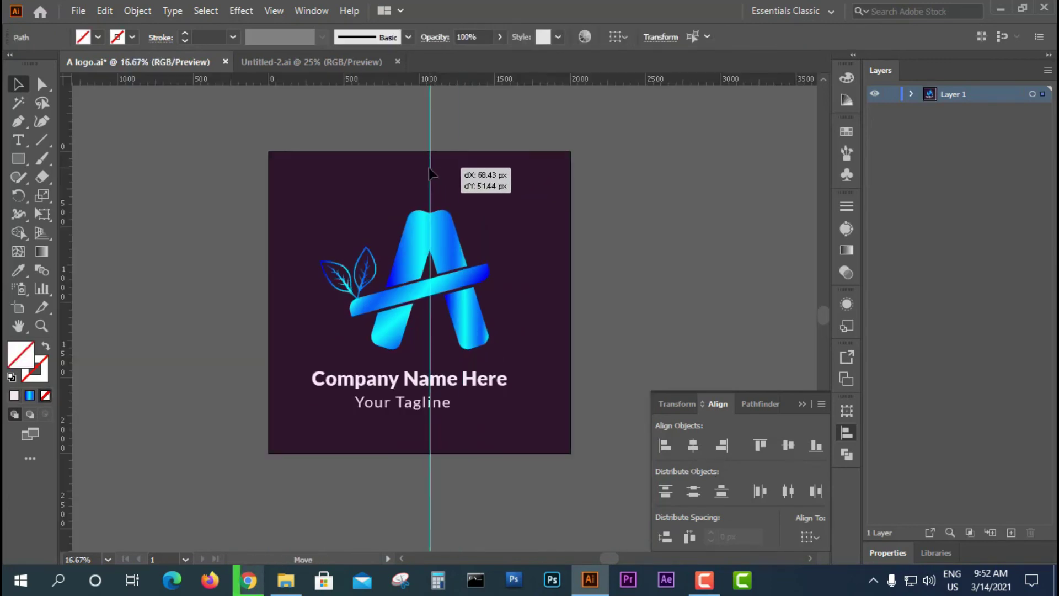
Step: Place the vertical guide at the artboard's centre and position the letter A logo along it above the company name
left_click_drag(430, 170, 428, 172)
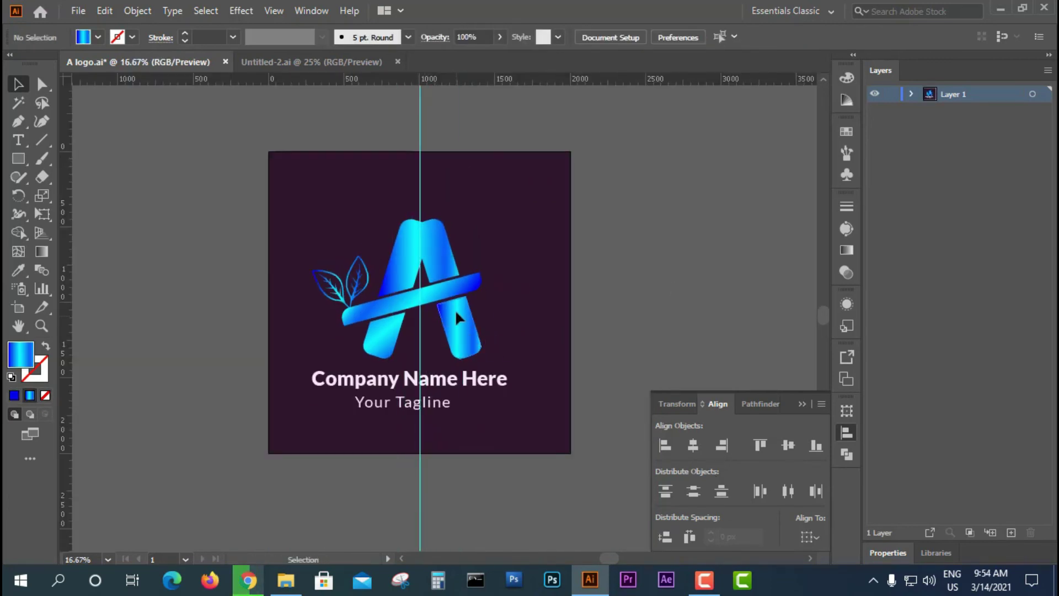
left_click_drag(455, 309, 461, 260)
key("ctrl+=")
left_click(714, 278)
left_click(463, 271)
key("ctrl+minus")
Step: Shift the company name and the tagline so both lines are centred on the vertical guide
left_click_drag(461, 423, 450, 417)
left_click(494, 511)
scroll(449, 449, "up", 1)
mouse_move(420, 298)
left_mouse_down()
mouse_move(438, 298)
mouse_move(420, 298)
left_mouse_up()
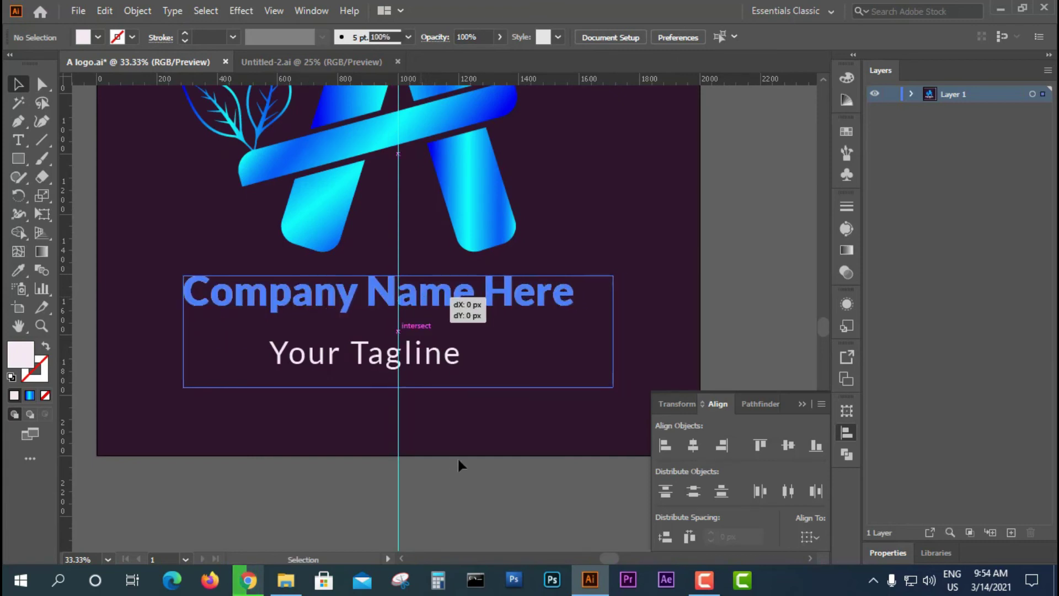
left_click(458, 458)
left_click_drag(414, 358, 435, 359)
left_click(490, 510)
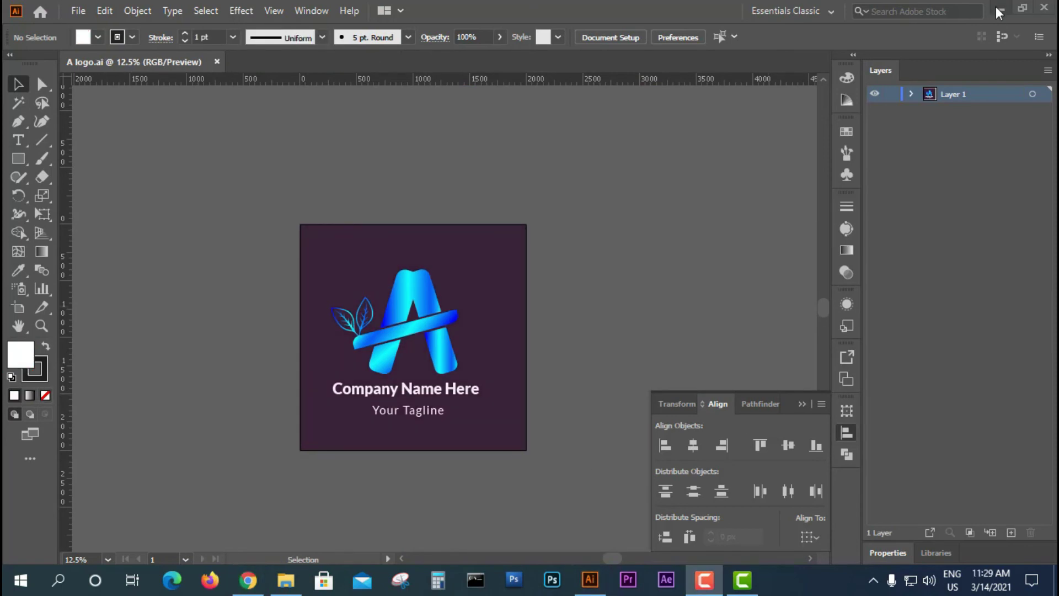
Step: Switch to File Explorer and open the O55GUV1 PSD file from the dark-fashion-logo-mock-up folder in Photoshop
left_click(996, 8)
left_click(286, 579)
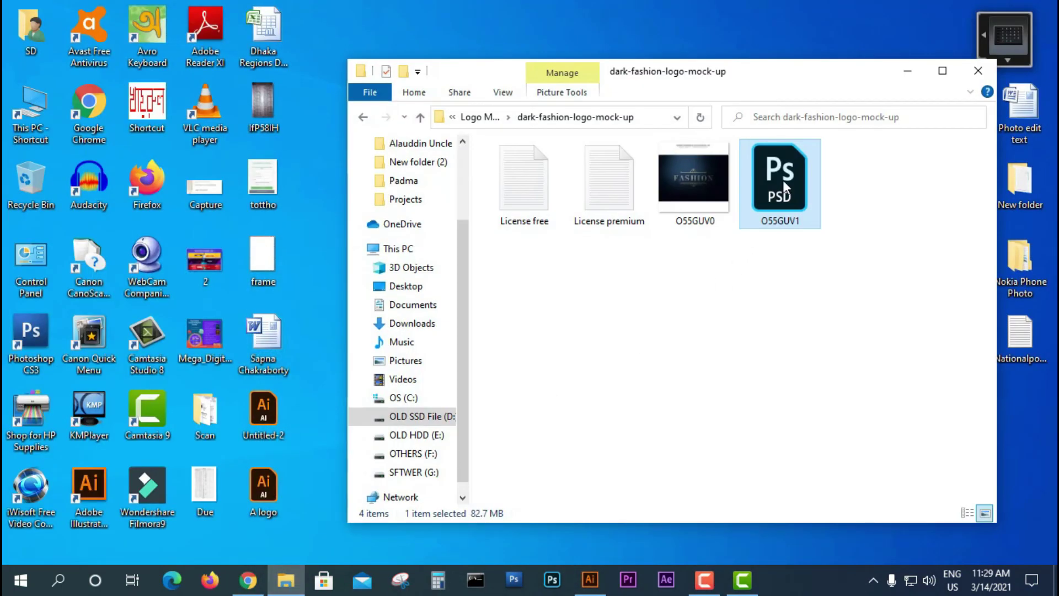
double_click(782, 179)
left_click(908, 71)
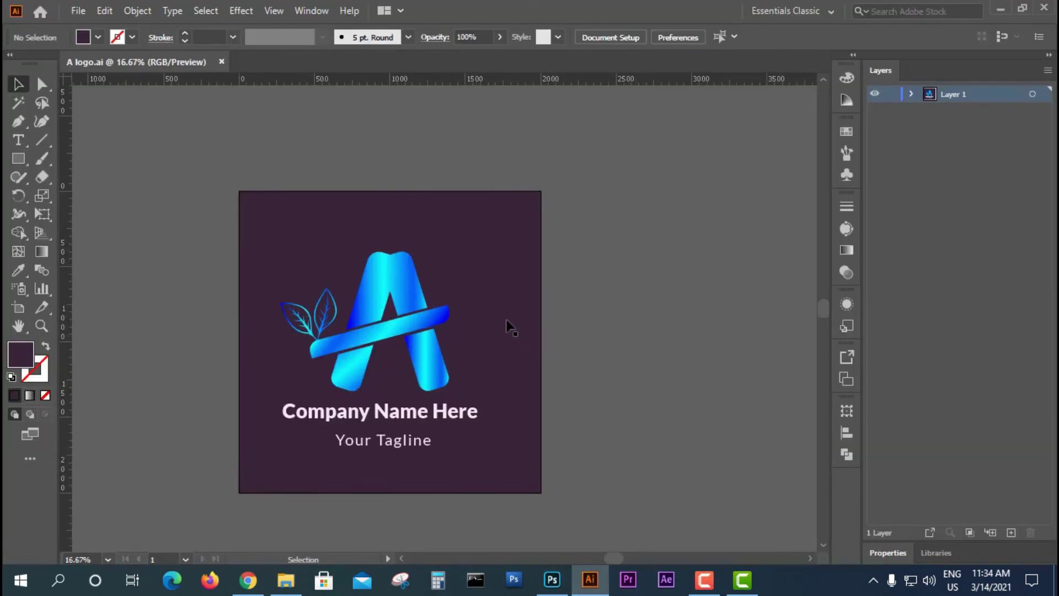
left_click_drag(505, 320, 716, 282)
left_click(445, 373)
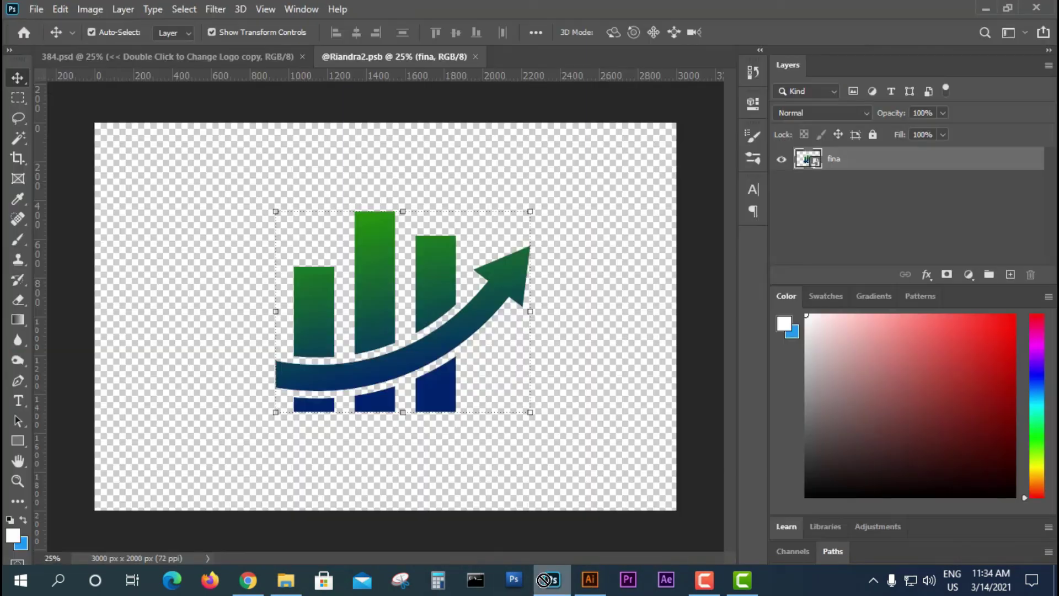
key("ctrl+v")
left_click_drag(419, 309, 451, 379)
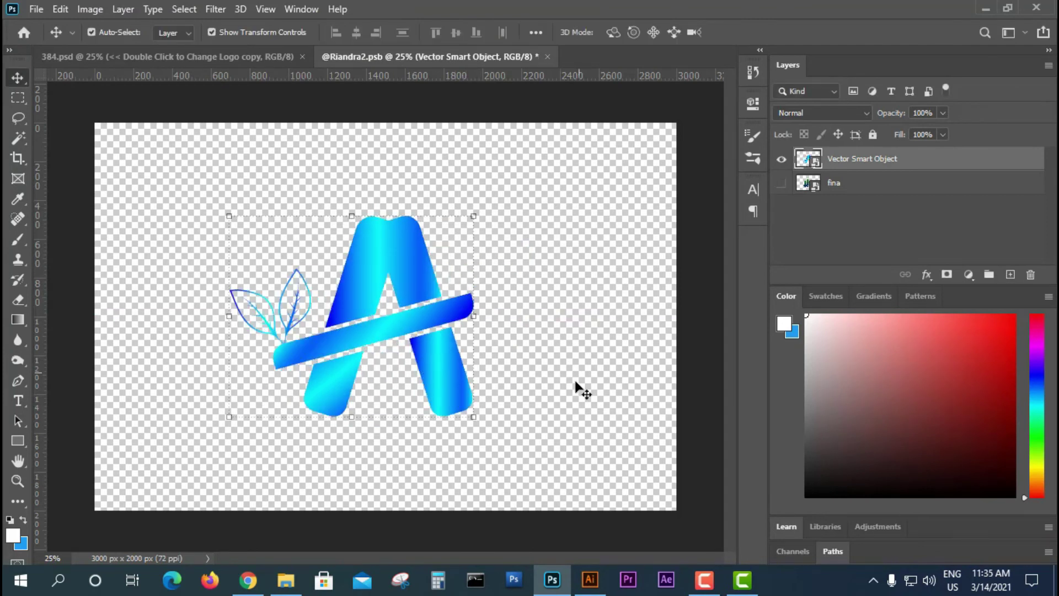
left_click(589, 579)
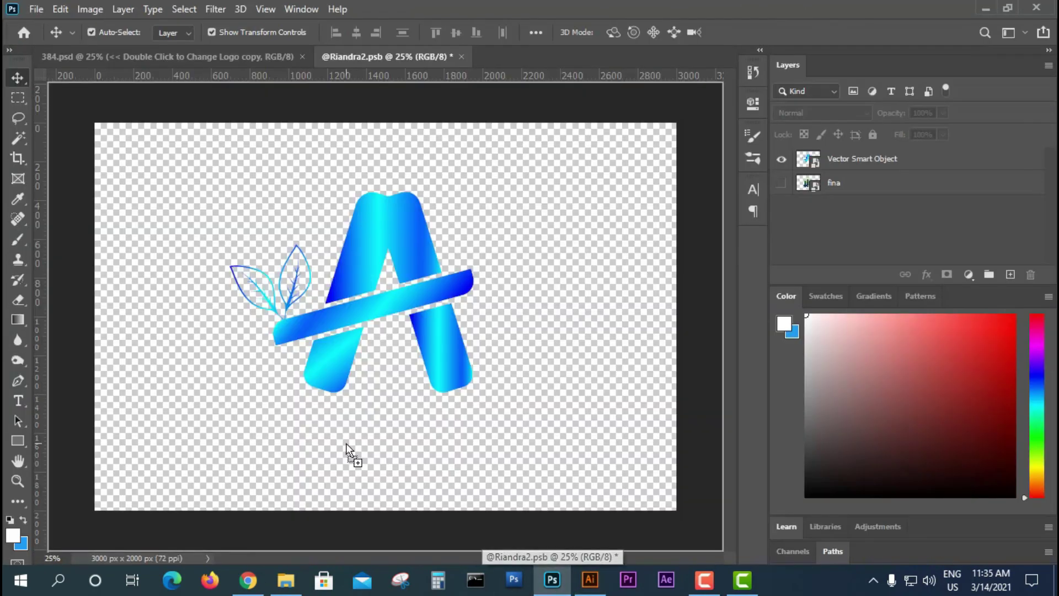
key("ctrl+v")
left_click_drag(456, 406, 434, 427)
key("Return")
left_click(435, 352, "shift")
left_click(357, 34)
left_click(384, 269)
left_click(558, 328)
key("ctrl+s")
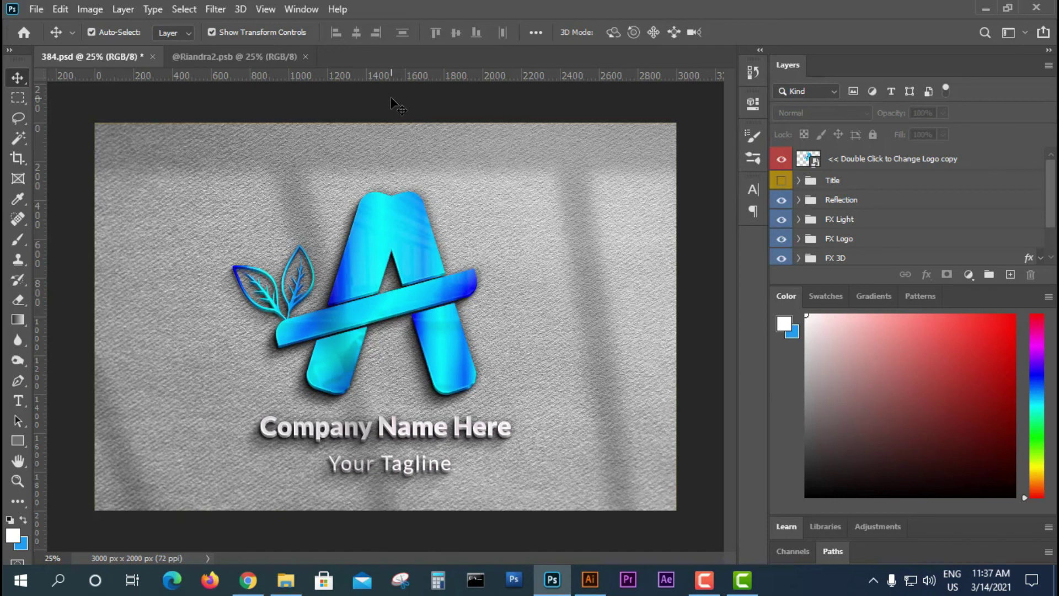
Step: Export the 384.psd mockup for web as a 3000 × 2000 px Maximum-quality JPEG named A-logo on the desktop, and minimise Photoshop
left_click(36, 9)
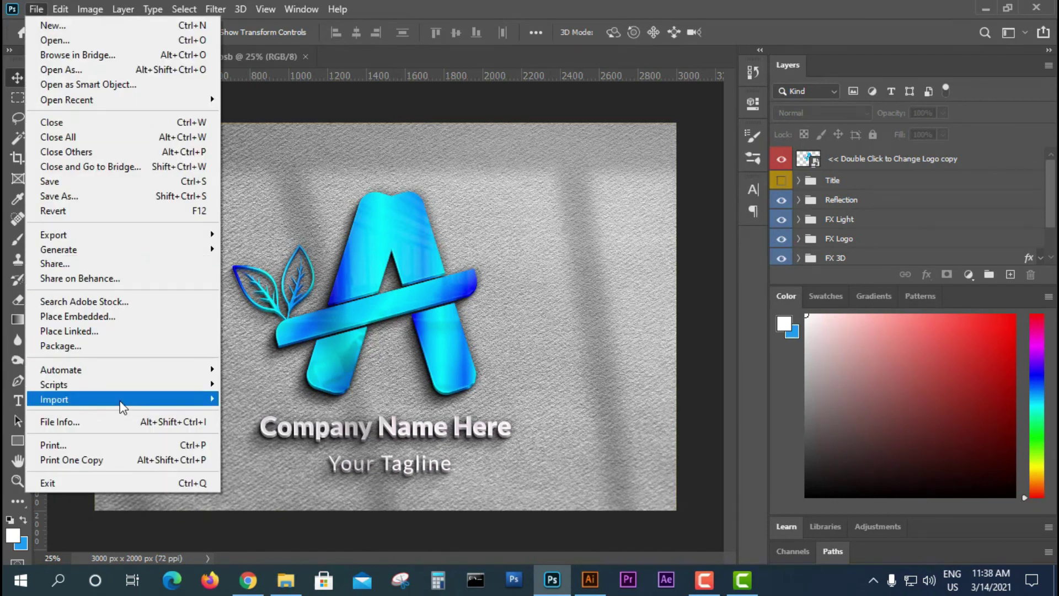
mouse_move(121, 405)
mouse_move(160, 236)
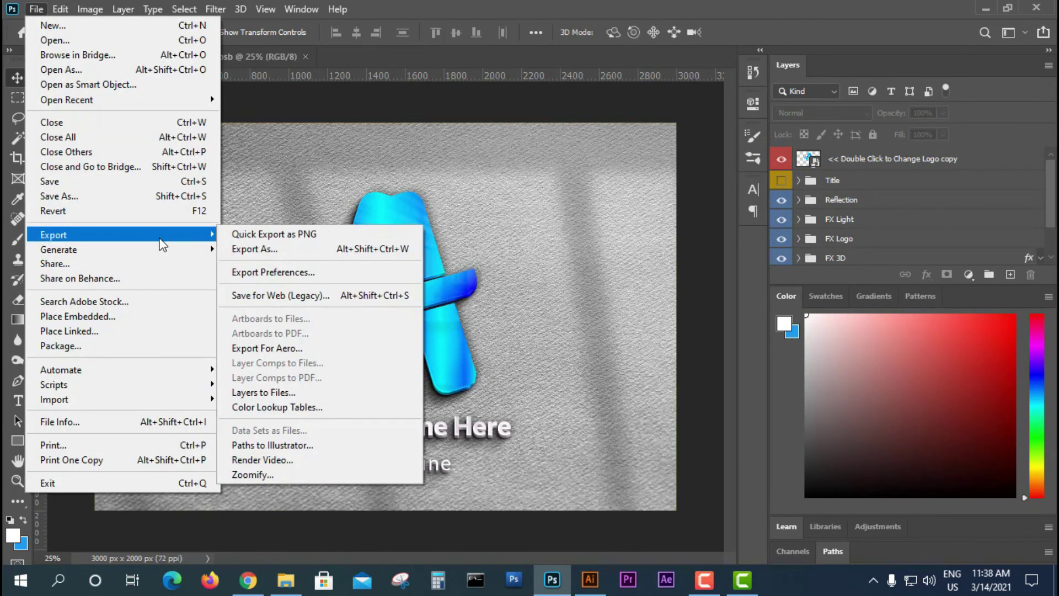
left_click(360, 296)
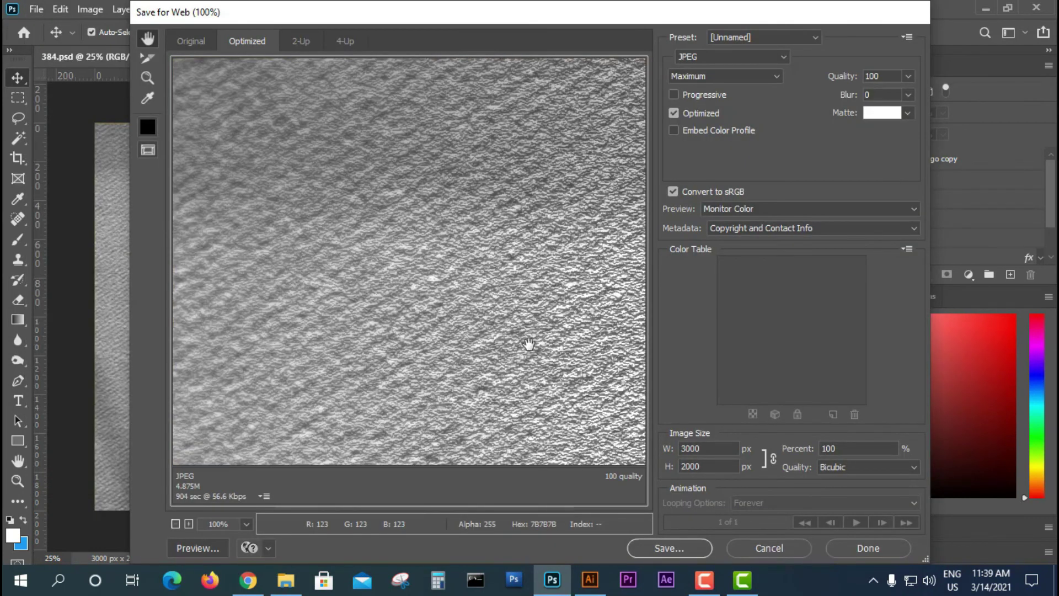
left_click(669, 547)
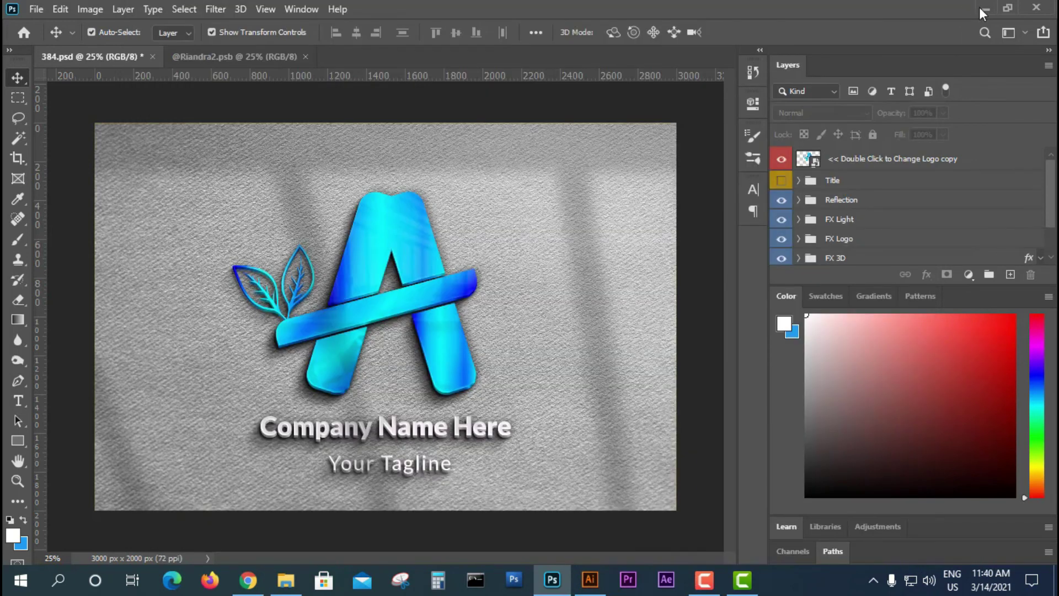
left_click(983, 9)
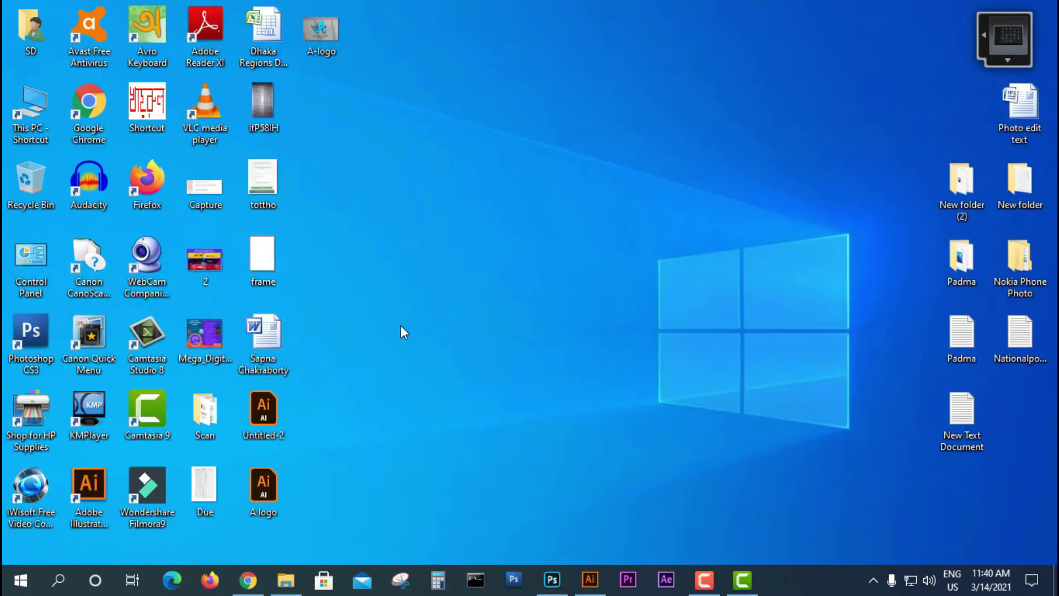